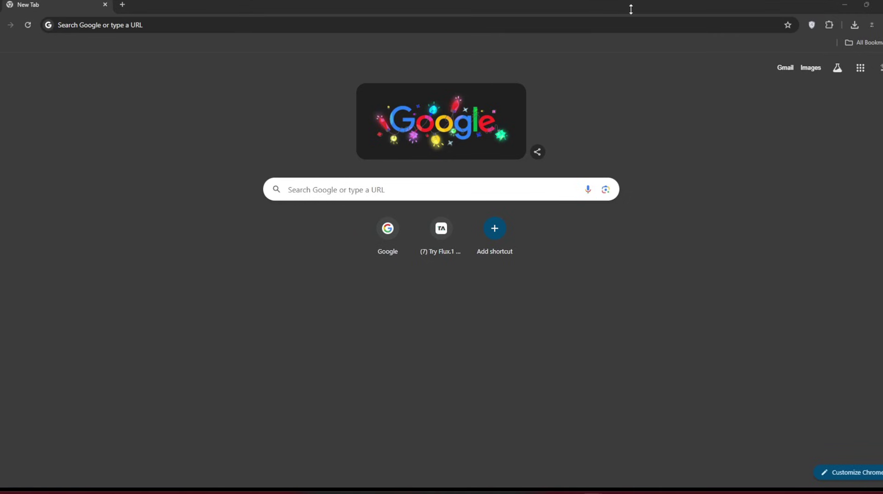
# Search Google for 'rendernet' and open the official RenderNet AI website
pyautogui.click(601, 28)
pyautogui.write('rendernet')
pyautogui.press('Return')
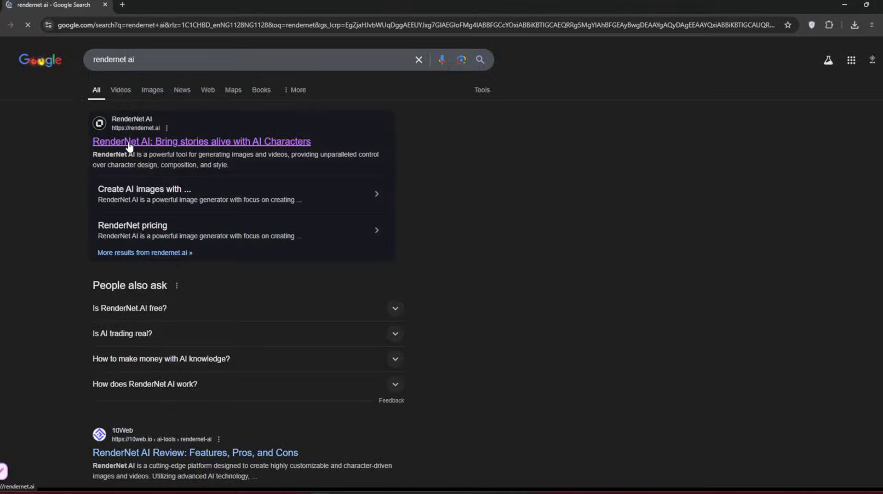
pyautogui.click(128, 141)
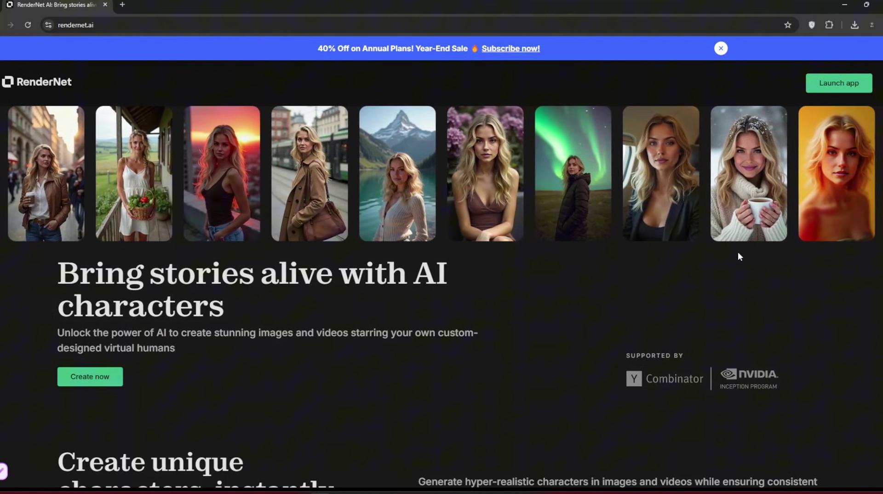
# Scroll through the homepage features and highlight the Character Labs heading and description
pyautogui.scroll(-6, 739, 253)
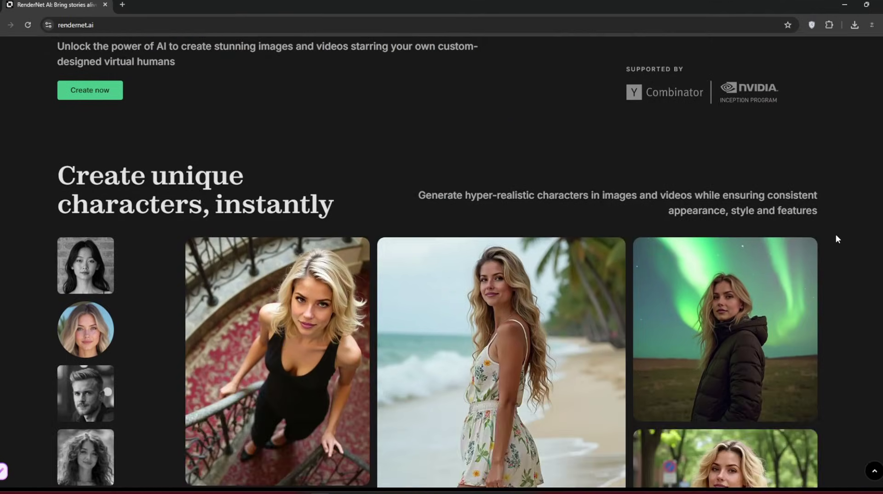
pyautogui.scroll(-4, 833, 220)
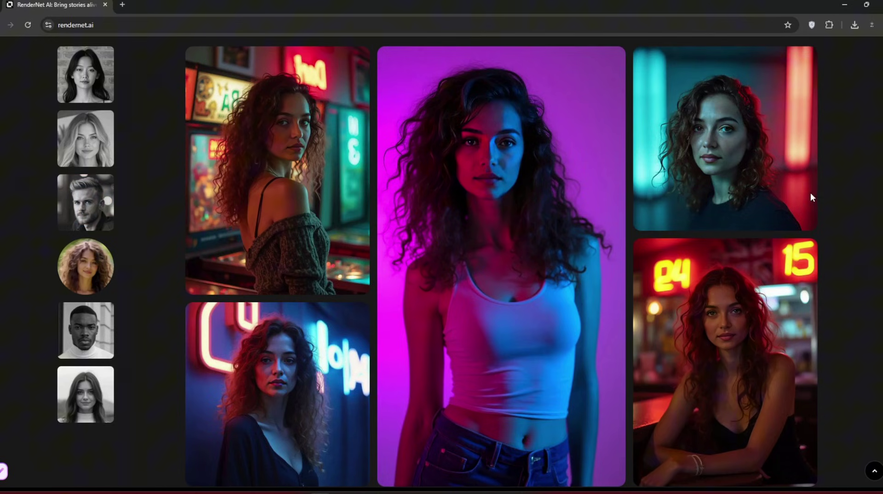
pyautogui.scroll(-2, 833, 205)
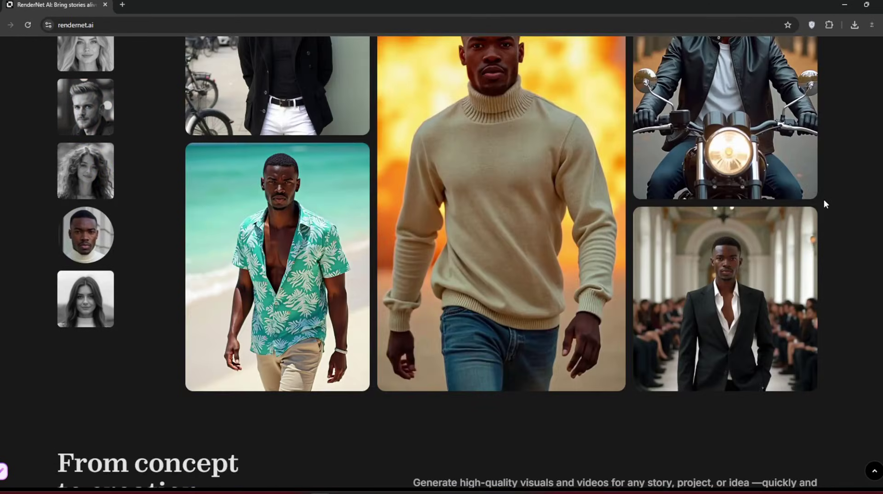
pyautogui.scroll(-6, 823, 202)
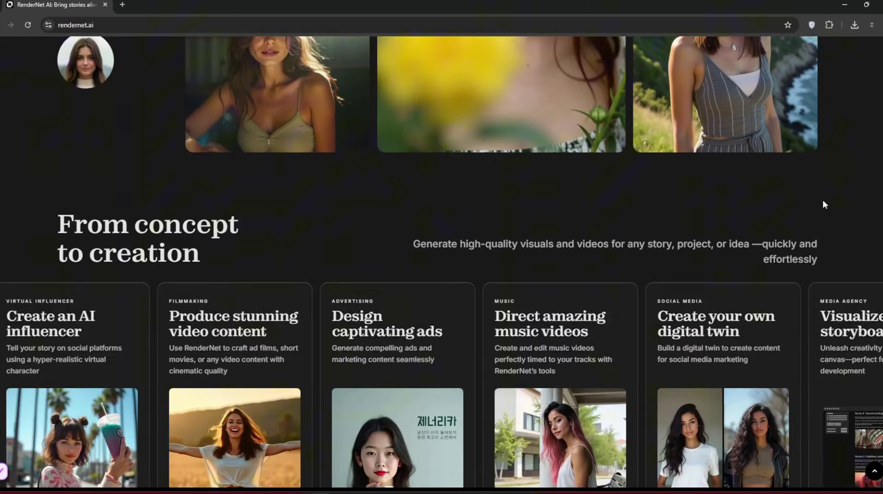
pyautogui.scroll(-1, 822, 172)
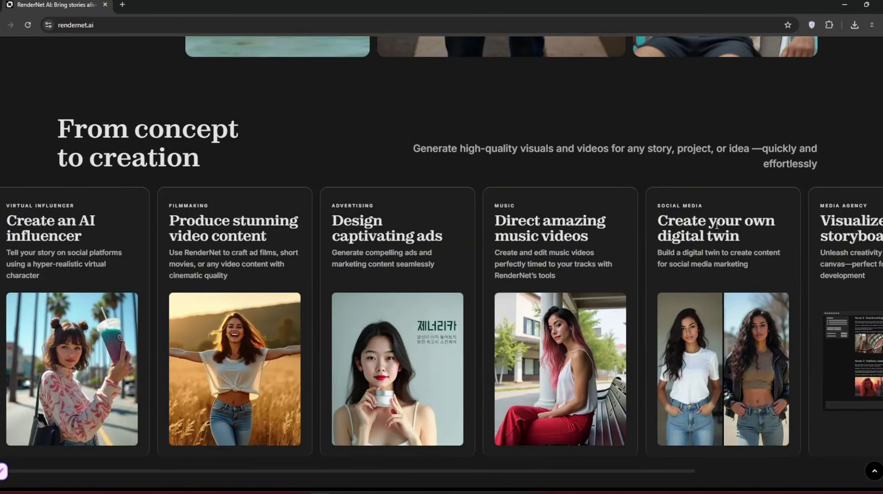
pyautogui.scroll(-5, 720, 224)
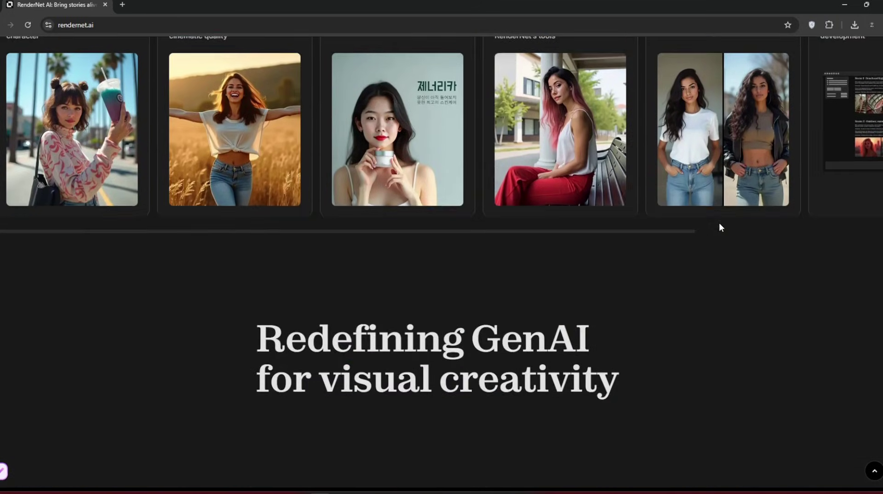
pyautogui.scroll(-4, 719, 223)
pyautogui.scroll(-3, 719, 223)
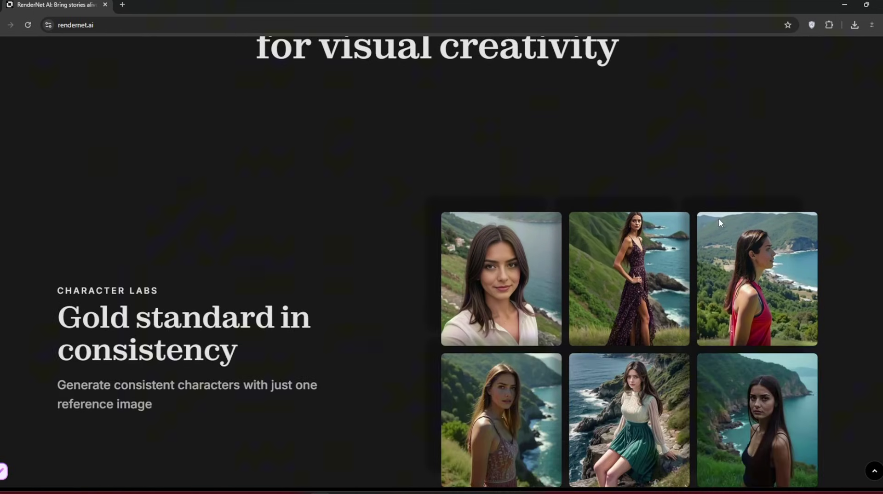
pyautogui.scroll(-6, 719, 219)
pyautogui.scroll(2, 710, 223)
pyautogui.moveTo(41, 100); pyautogui.dragTo(299, 192)
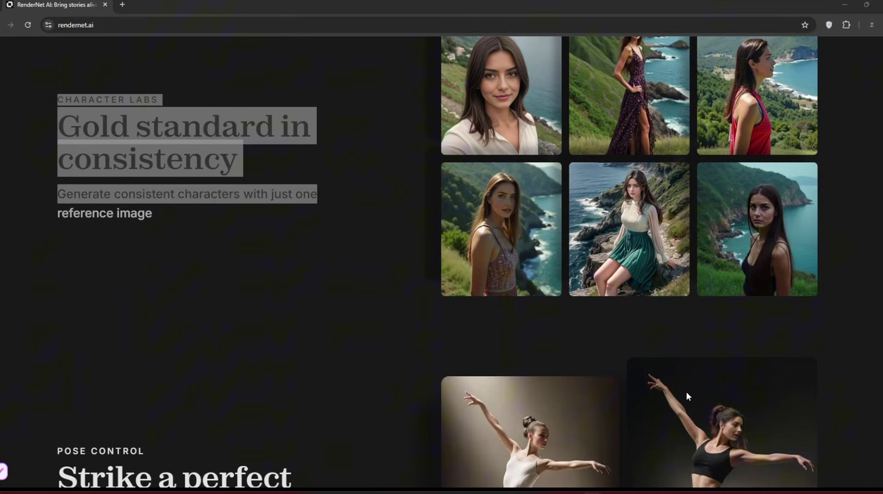
pyautogui.click(669, 15)
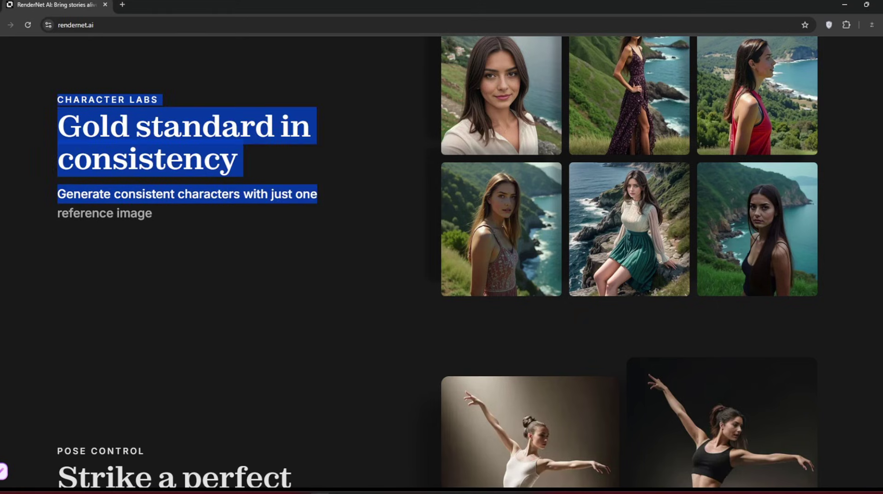
pyautogui.click(5, 258)
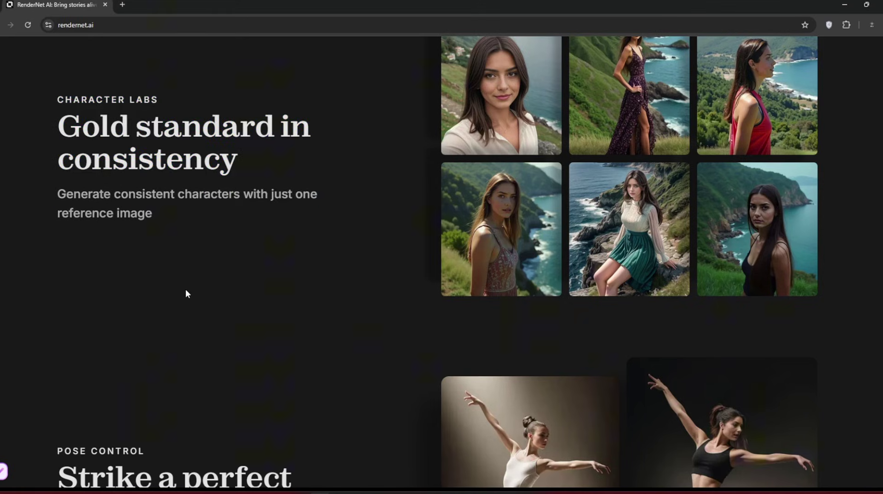
# Highlight the Pose Control and Perfect lipsync headings, then read on to the community section
pyautogui.scroll(-4, 186, 290)
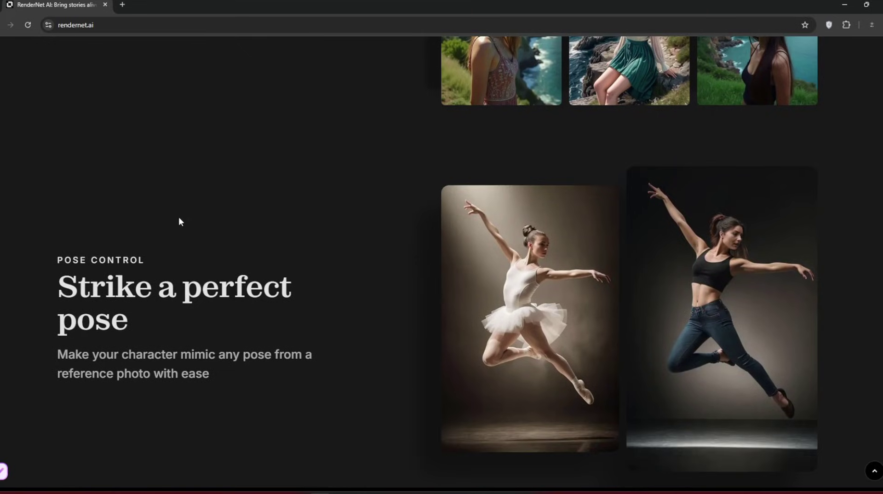
pyautogui.moveTo(11, 257); pyautogui.dragTo(313, 224)
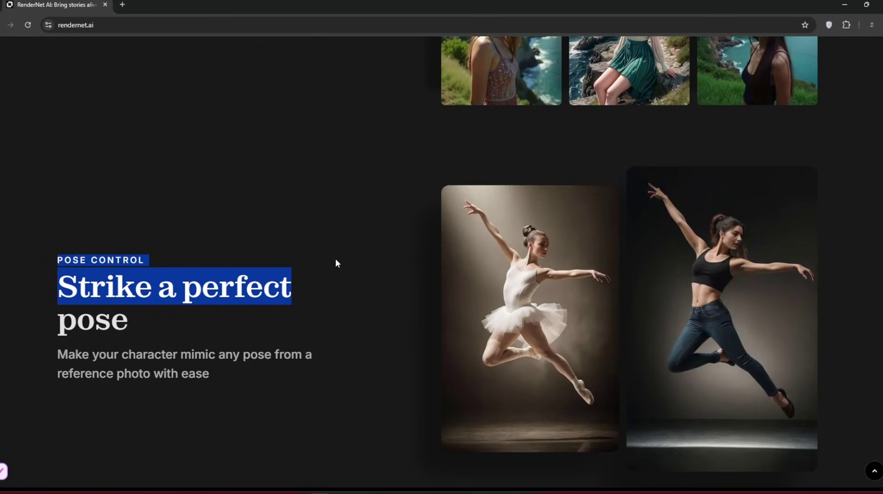
pyautogui.moveTo(354, 304); pyautogui.dragTo(357, 312)
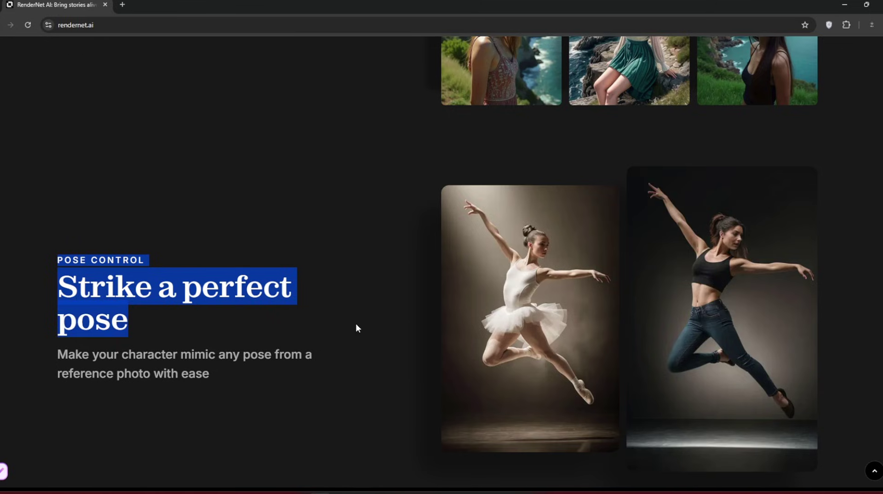
pyautogui.scroll(-8, 355, 324)
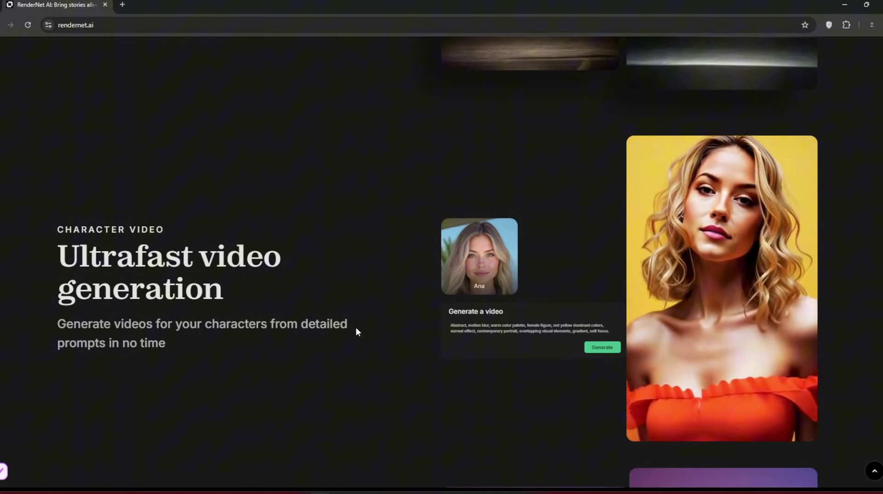
pyautogui.scroll(-6, 357, 330)
pyautogui.scroll(-1, 356, 328)
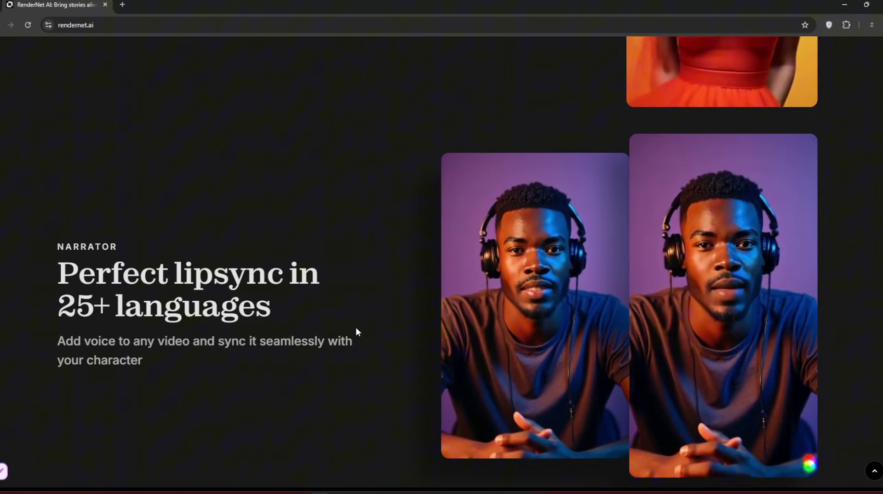
pyautogui.moveTo(55, 259); pyautogui.dragTo(363, 338)
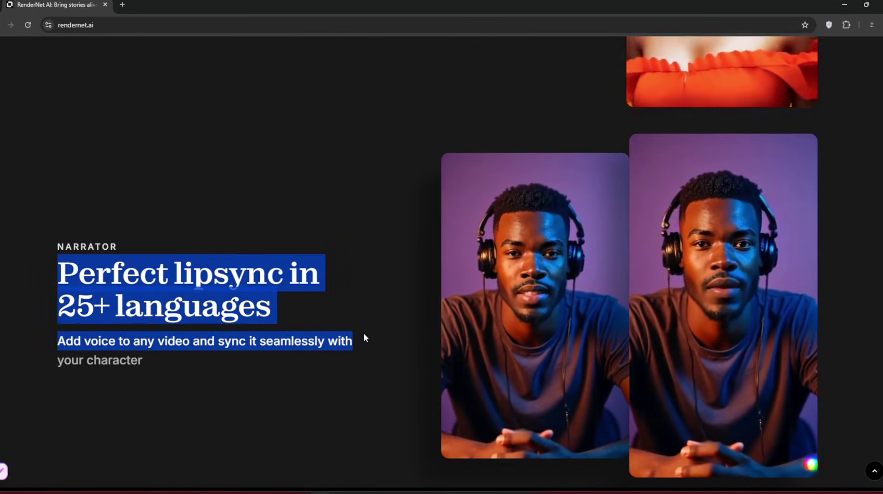
pyautogui.click(345, 215)
pyautogui.scroll(-7, 345, 216)
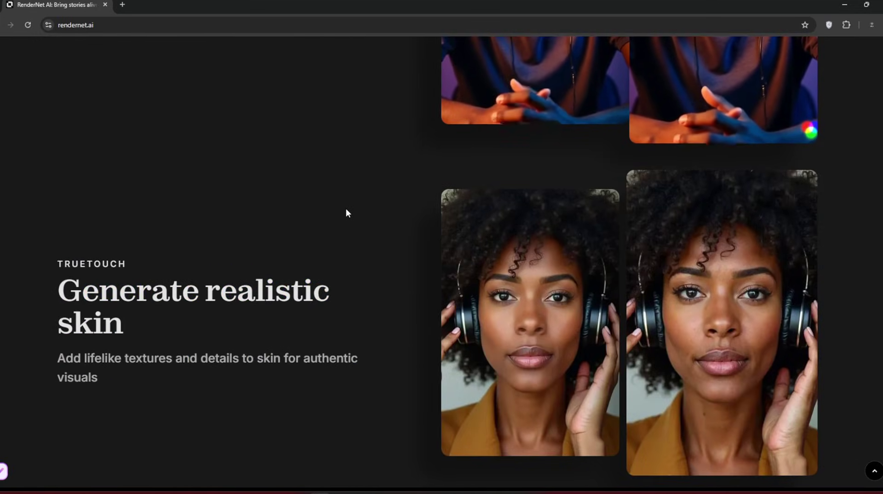
pyautogui.scroll(-2, 345, 210)
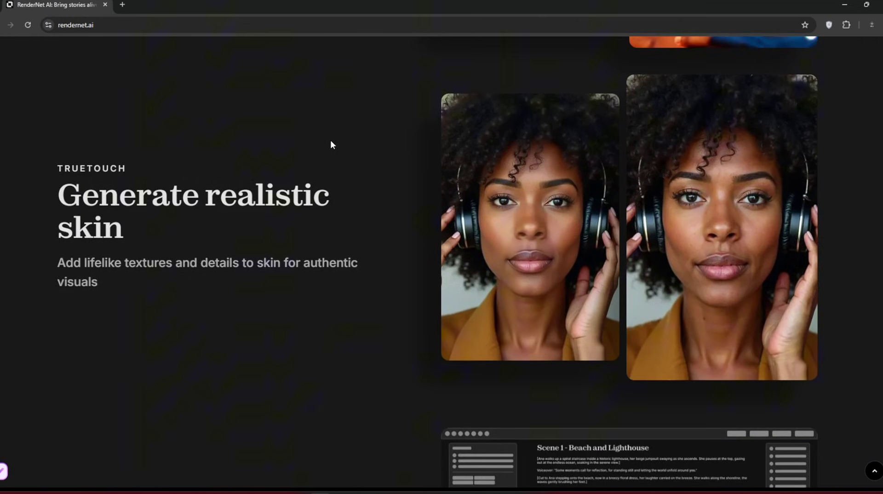
pyautogui.scroll(-1, 330, 141)
pyautogui.scroll(-6, 330, 140)
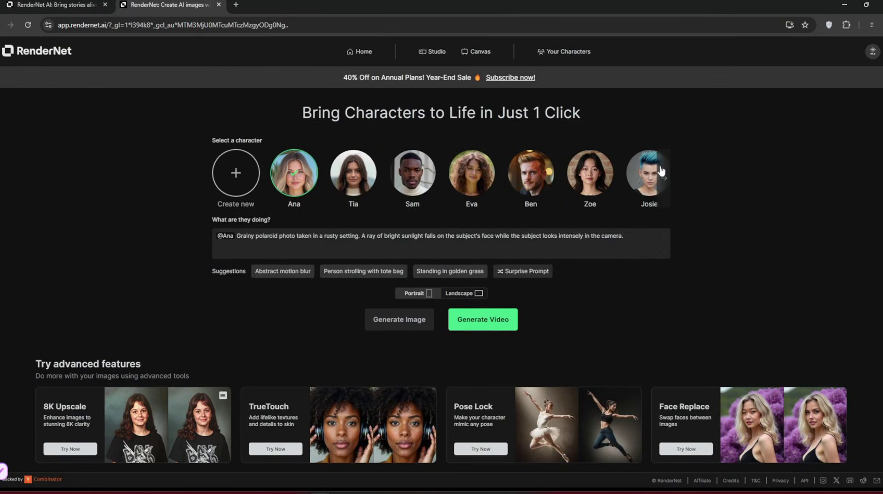
# Browse the character carousel and choose Josie as the prompt's character
pyautogui.click(665, 178)
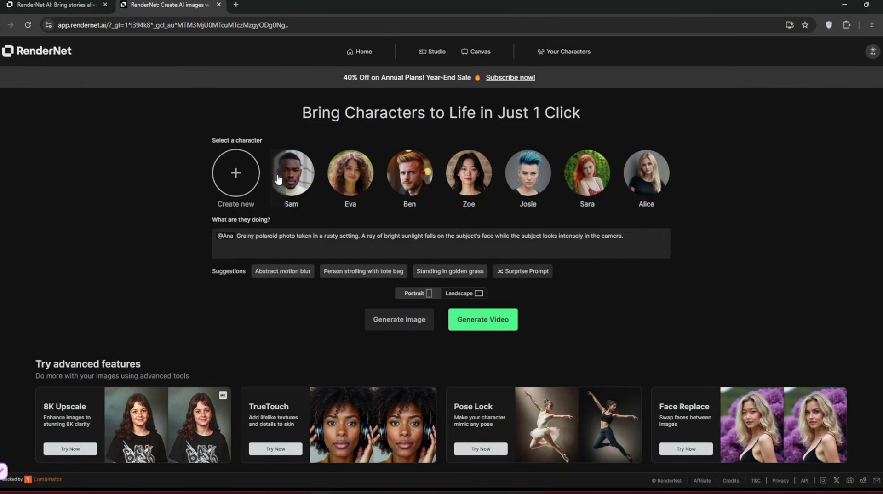
pyautogui.click(277, 178)
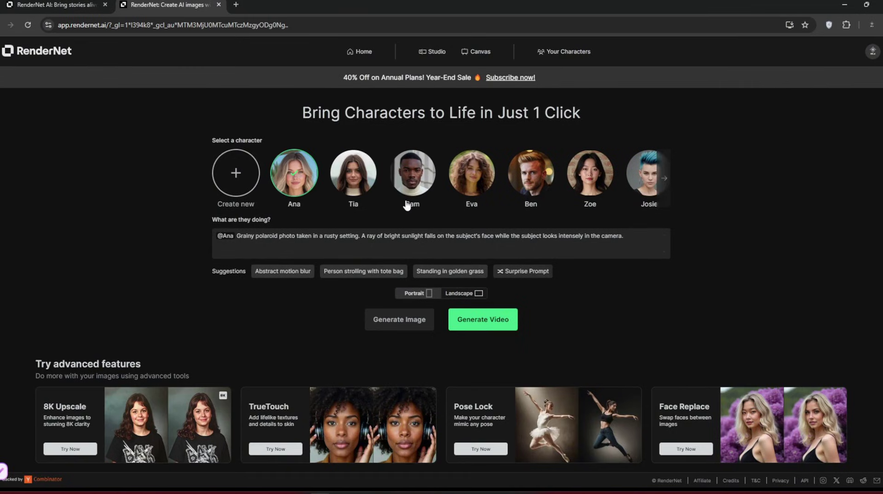
pyautogui.click(664, 178)
pyautogui.click(532, 179)
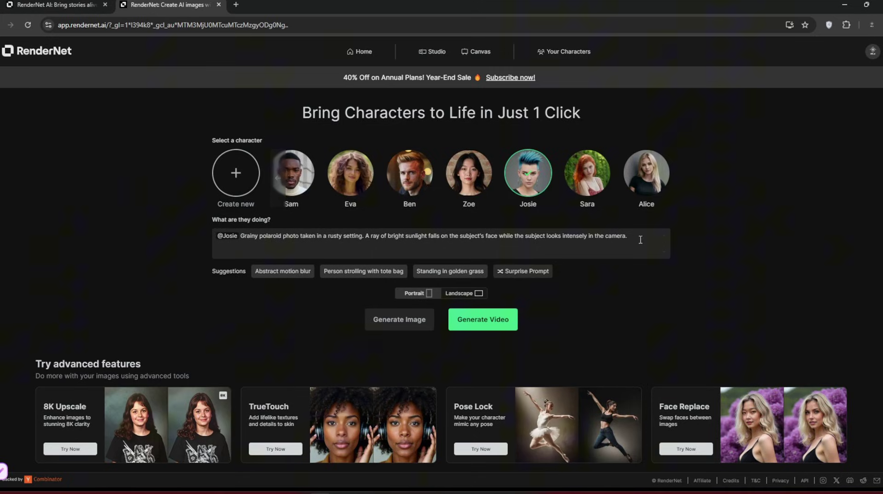
# Generate Josie's grainy polaroid portrait and open it in the enlarged preview
pyautogui.moveTo(614, 234); pyautogui.dragTo(343, 236)
pyautogui.moveTo(290, 232); pyautogui.dragTo(548, 234)
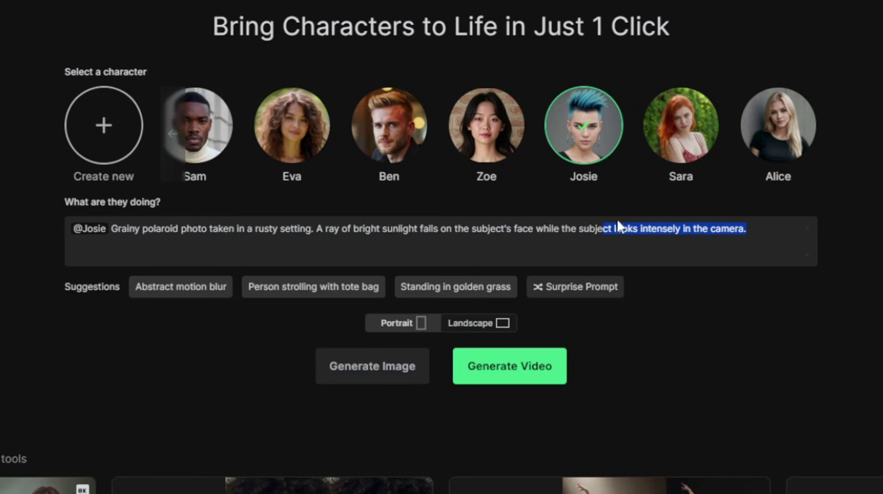
pyautogui.moveTo(617, 222); pyautogui.dragTo(720, 229)
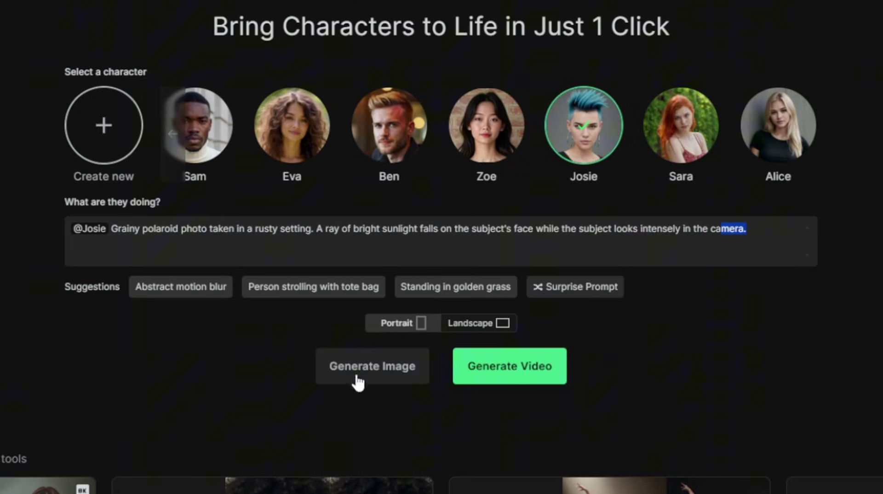
pyautogui.click(380, 368)
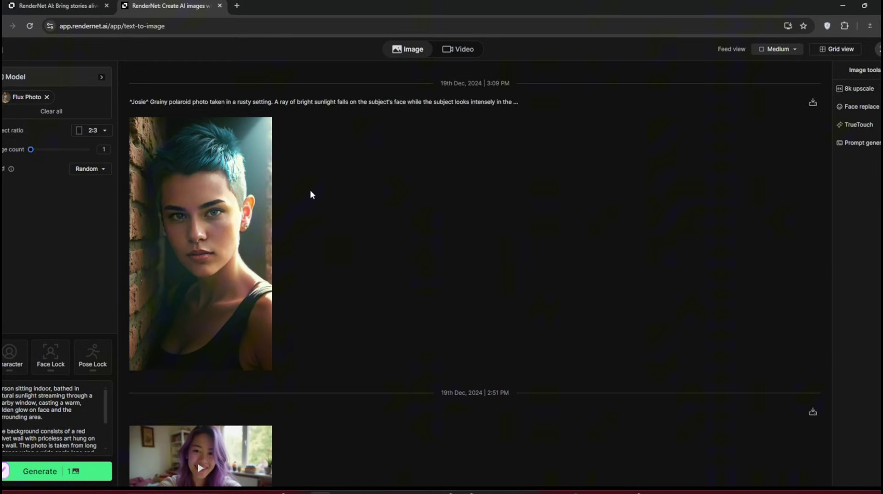
pyautogui.click(220, 210)
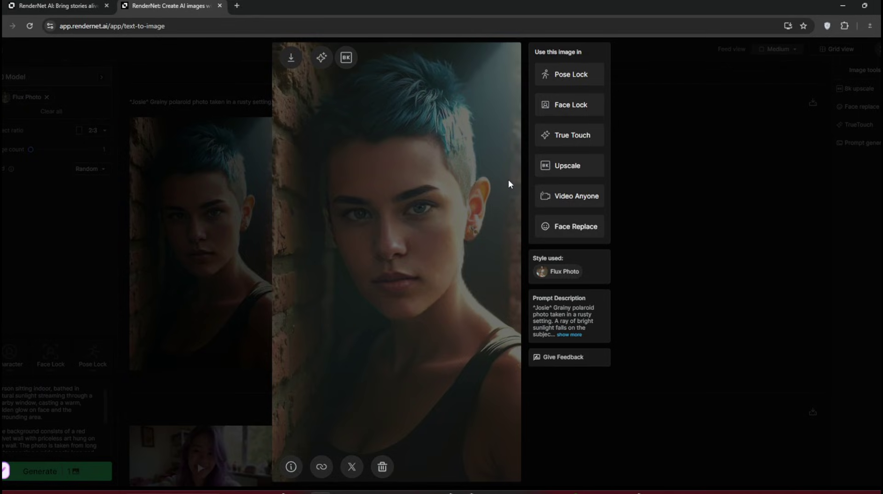
# Start a video from the portrait using a tall Portrait crop
pyautogui.click(586, 198)
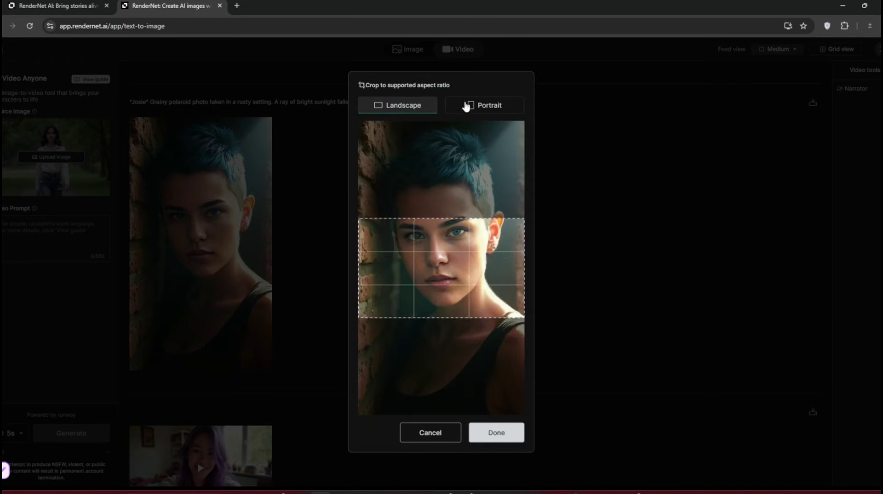
pyautogui.click(468, 108)
pyautogui.click(501, 439)
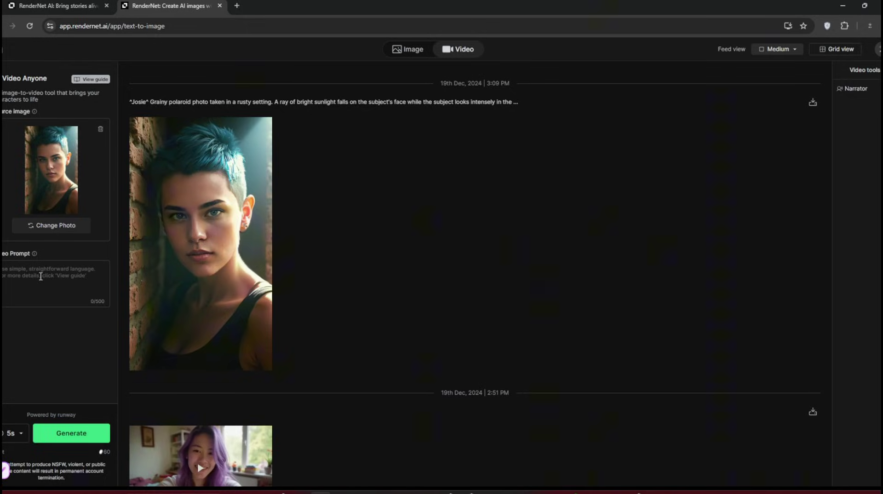
# Generate a 5s video 'woman smiles and moves head a little bit', download it, and return home
pyautogui.click(41, 276)
pyautogui.write('woman')
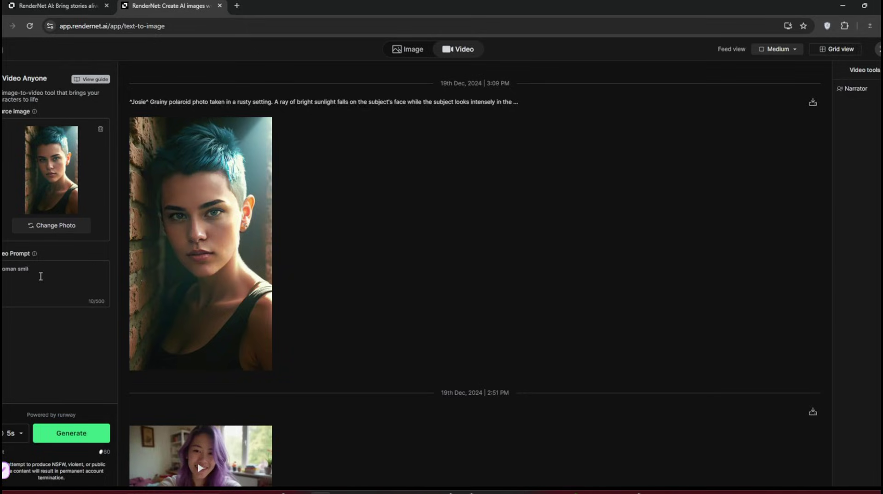
pyautogui.write(' smiles and a')
pyautogui.write('dds')
pyautogui.press('BackSpace')
pyautogui.press('BackSpace')
pyautogui.press('BackSpace')
pyautogui.press('BackSpace')
pyautogui.write('moves head a litt')
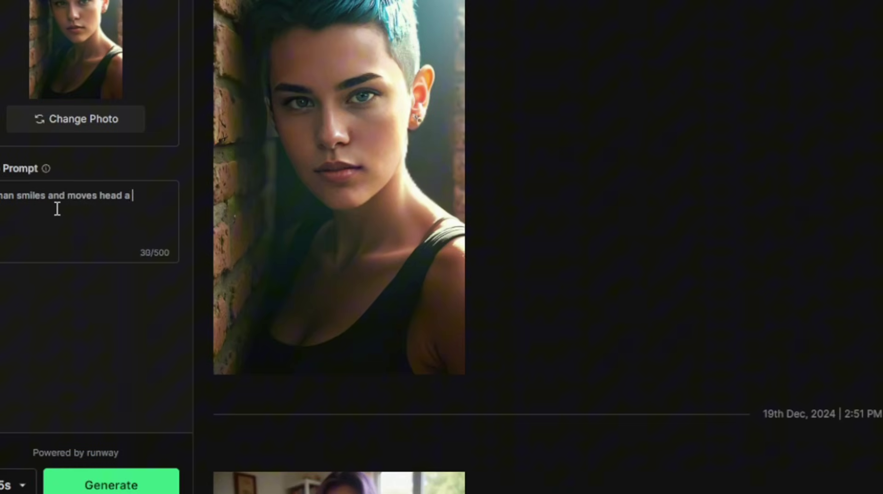
pyautogui.write('le bit')
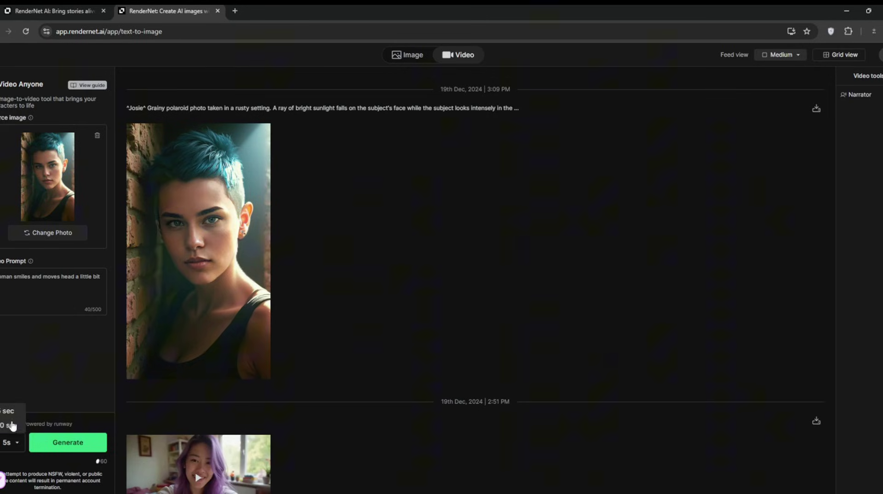
pyautogui.click(86, 444)
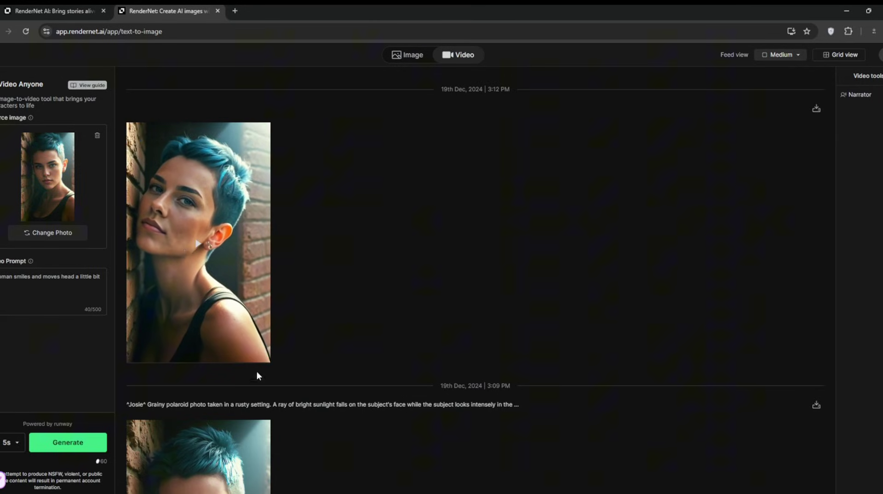
pyautogui.click(260, 353)
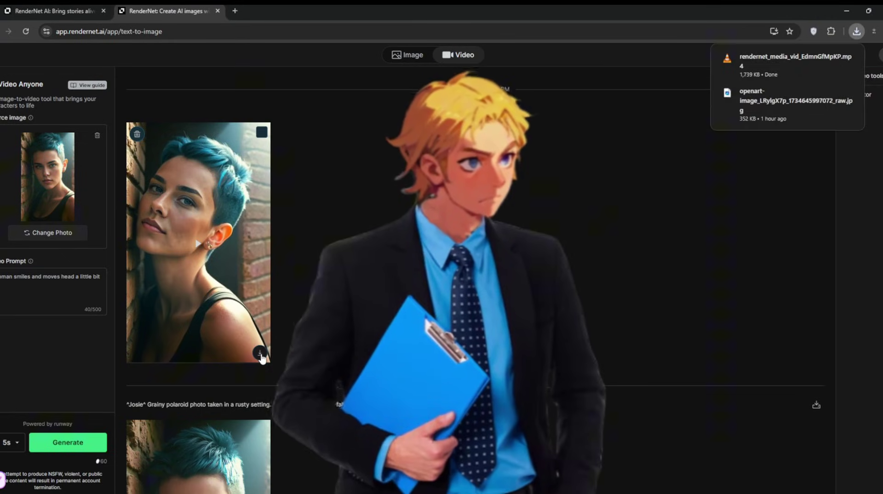
pyautogui.click(46, 9)
# Open the RenderNet app home and dismiss the new-character face upload window
pyautogui.click(203, 94)
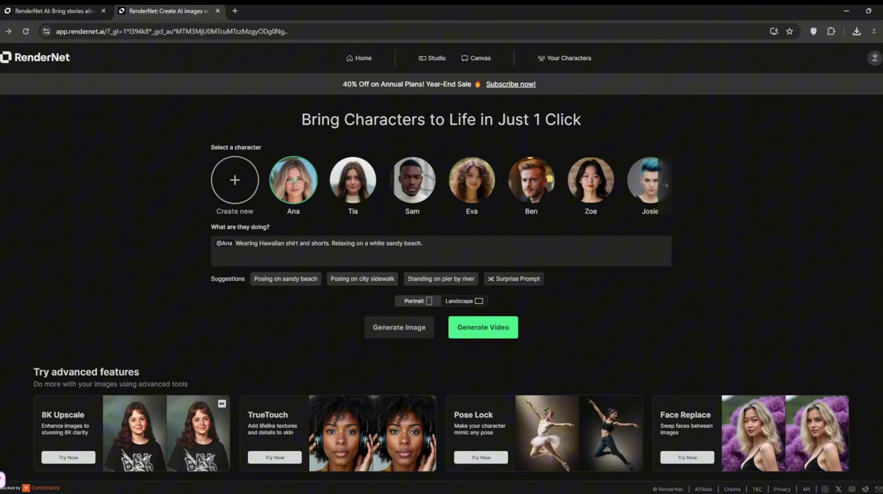
pyautogui.click(235, 183)
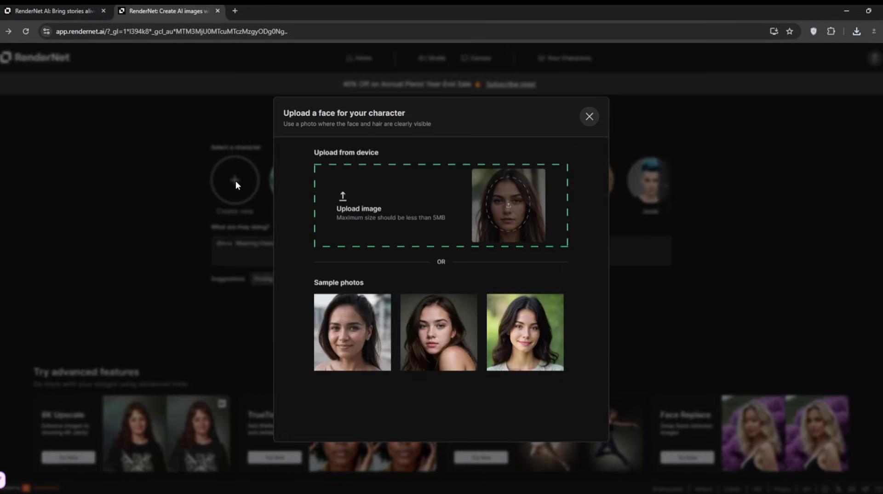
pyautogui.click(589, 116)
pyautogui.click(488, 306)
# Go to the Studio in Image mode and delete the old prompt text
pyautogui.scroll(-10, 666, 341)
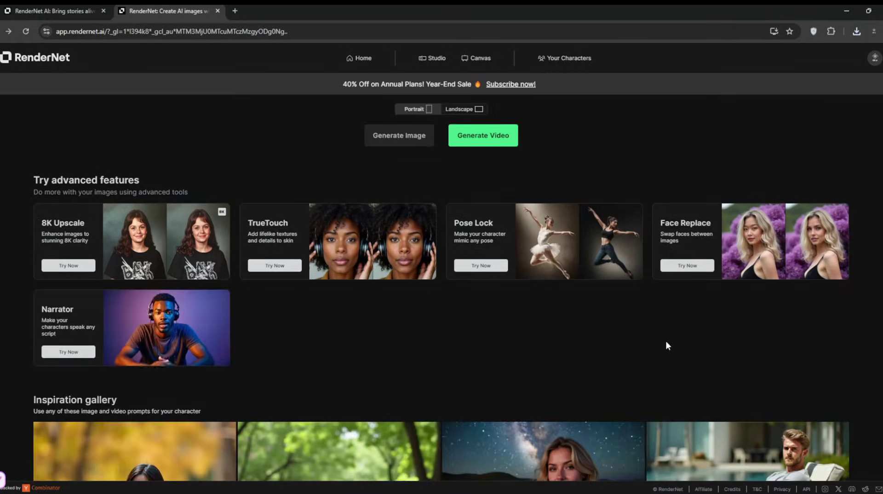
pyautogui.scroll(-4, 667, 346)
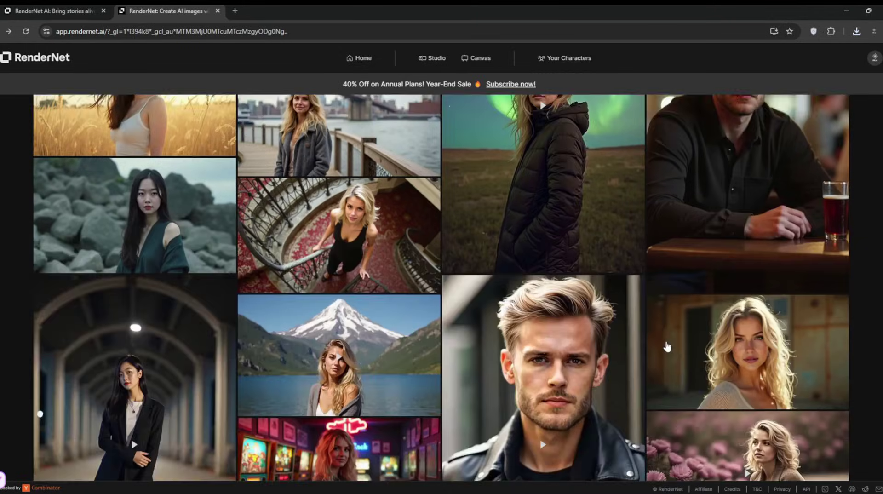
pyautogui.scroll(-10, 666, 343)
pyautogui.scroll(15, 667, 339)
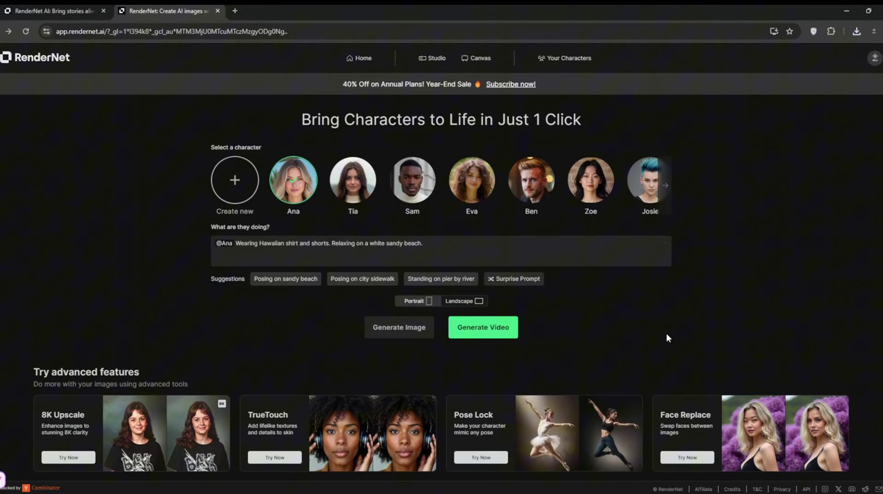
pyautogui.click(430, 58)
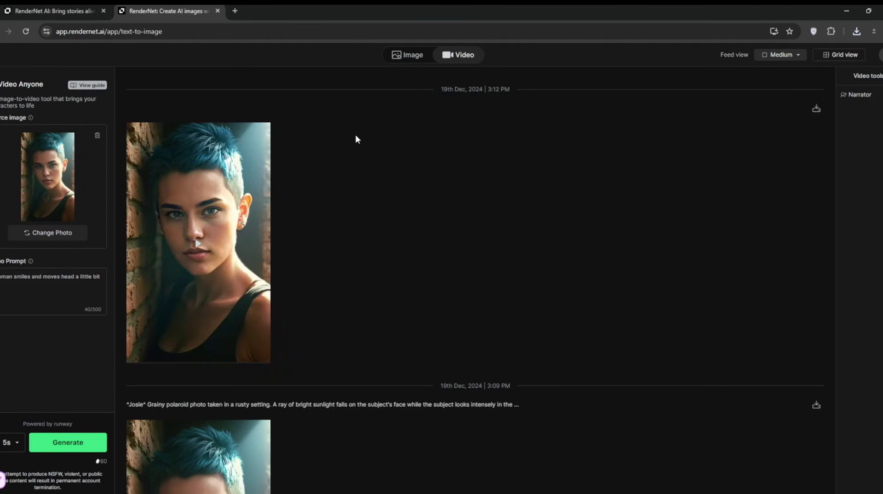
pyautogui.click(401, 56)
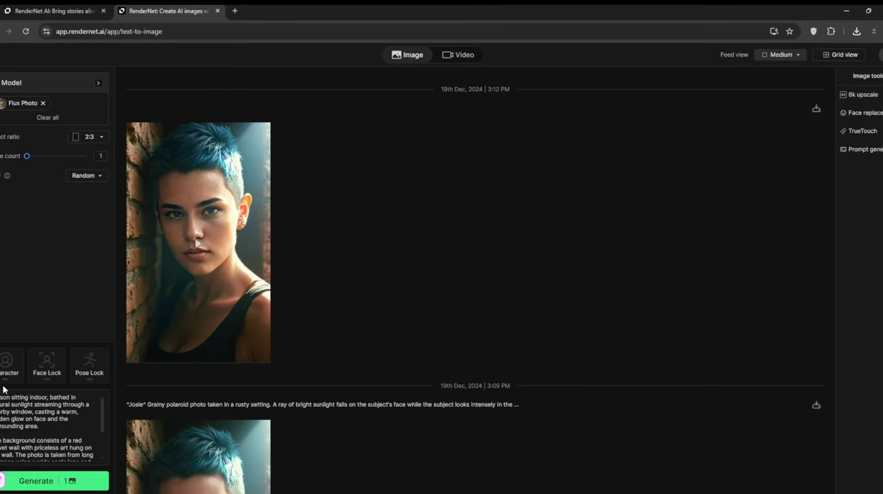
pyautogui.scroll(-3, 47, 430)
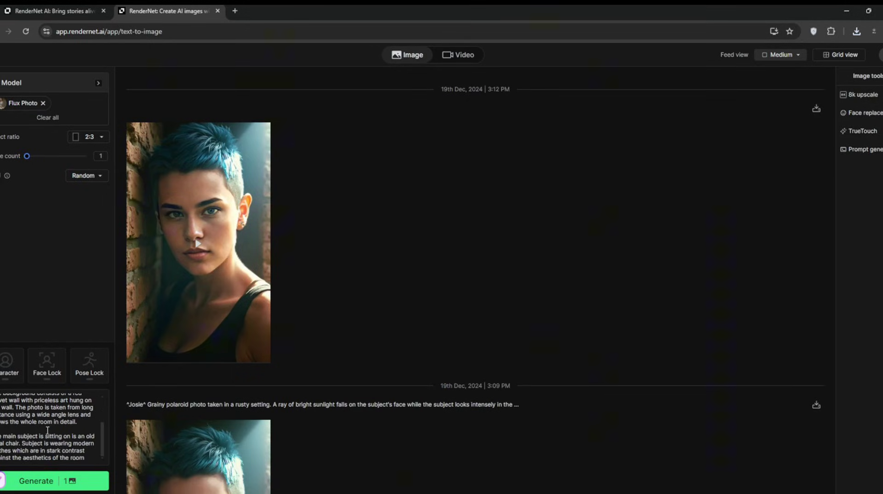
pyautogui.hotkey('ctrl', 'a')
pyautogui.press('BackSpace')
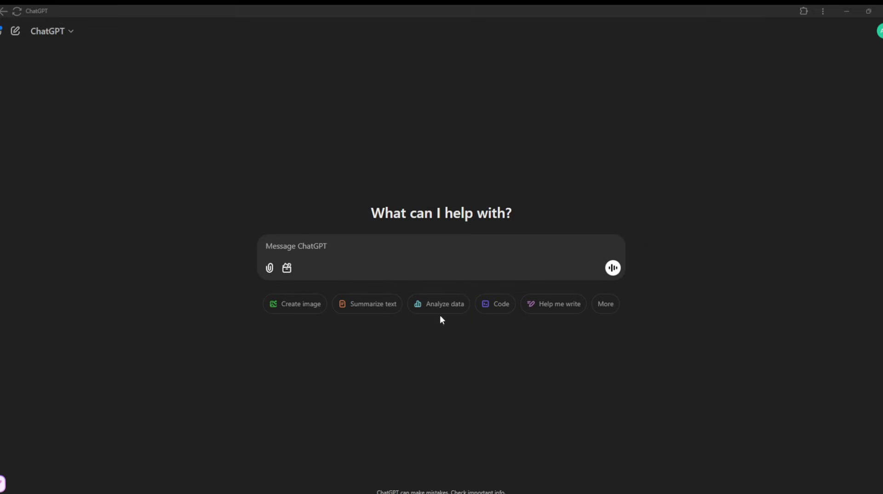
# Ask ChatGPT for a detailed portrait prompt of a beautiful 20-year-old woman, not more than 500 chars, and select the reply
pyautogui.click(420, 245)
pyautogui.write('write a detailed prompt ')
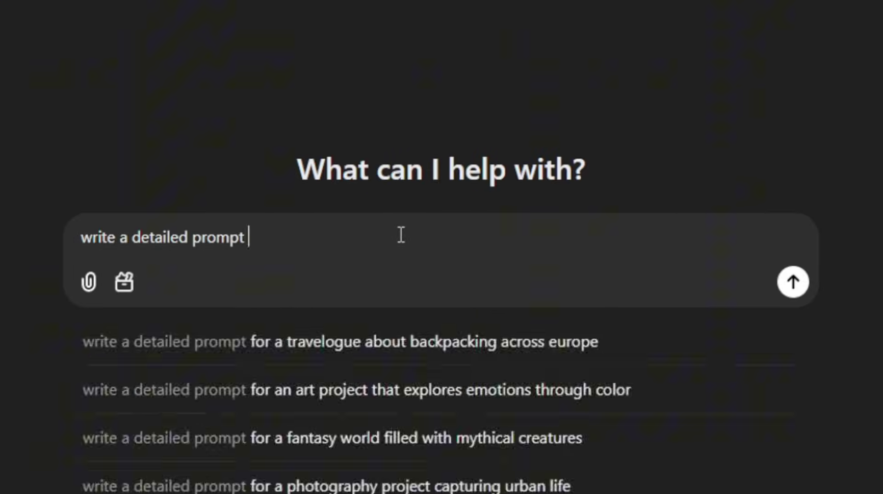
pyautogui.write('to generate a portrait of a beutiful 20 year old streame')
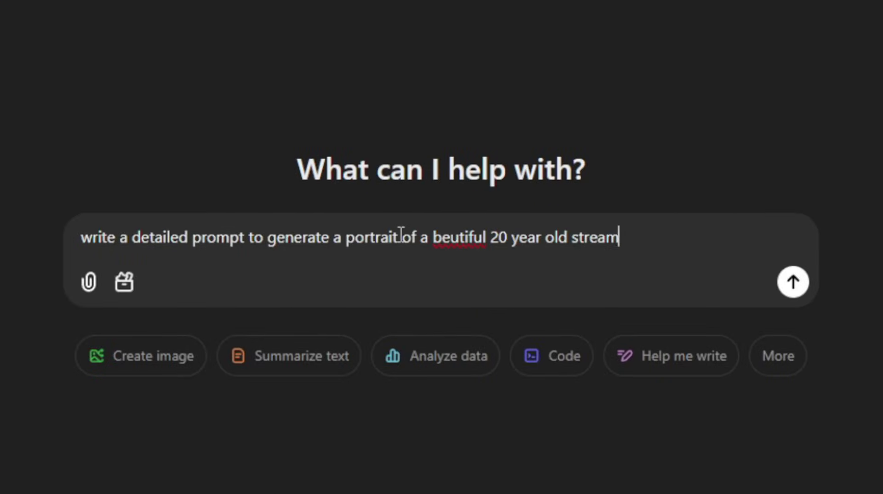
pyautogui.press('BackSpace')
pyautogui.press('BackSpace')
pyautogui.press('BackSpace')
pyautogui.press('BackSpace')
pyautogui.press('BackSpace')
pyautogui.press('BackSpace')
pyautogui.press('BackSpace')
pyautogui.write('woman, add the age. less than 500')
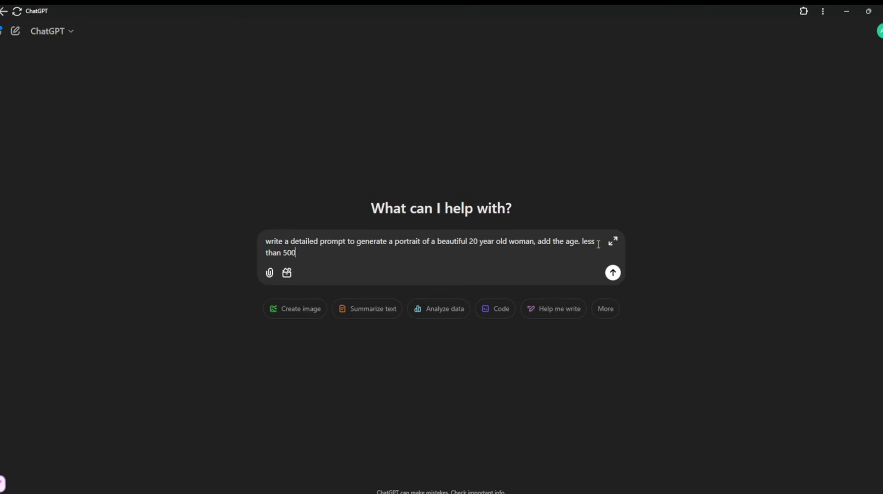
pyautogui.write(' chars')
pyautogui.doubleClick(598, 244)
pyautogui.write('not more')
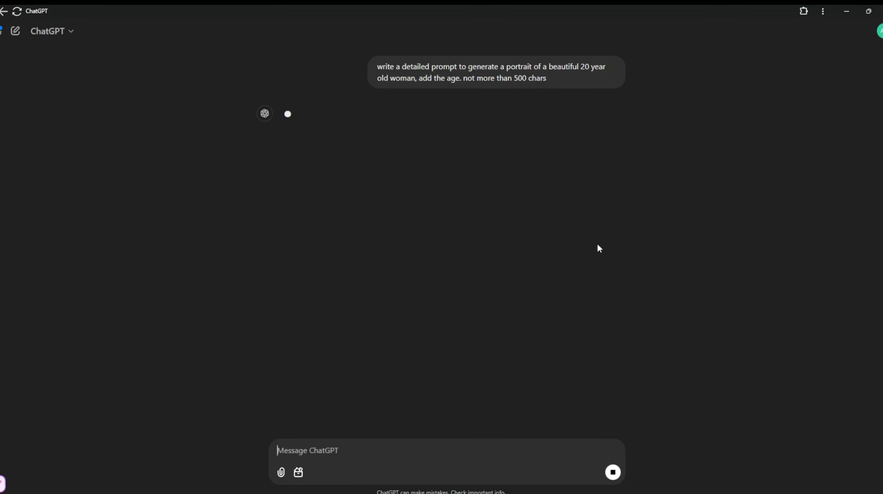
pyautogui.press('Return')
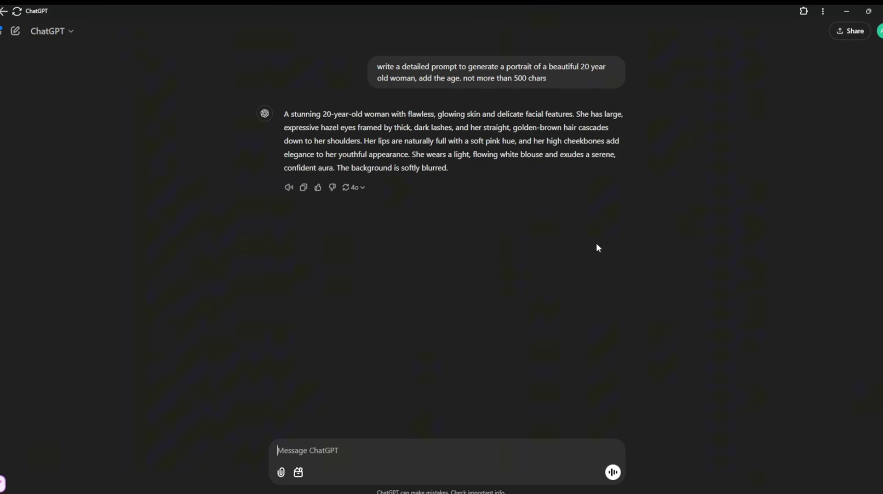
pyautogui.moveTo(278, 108); pyautogui.dragTo(448, 168)
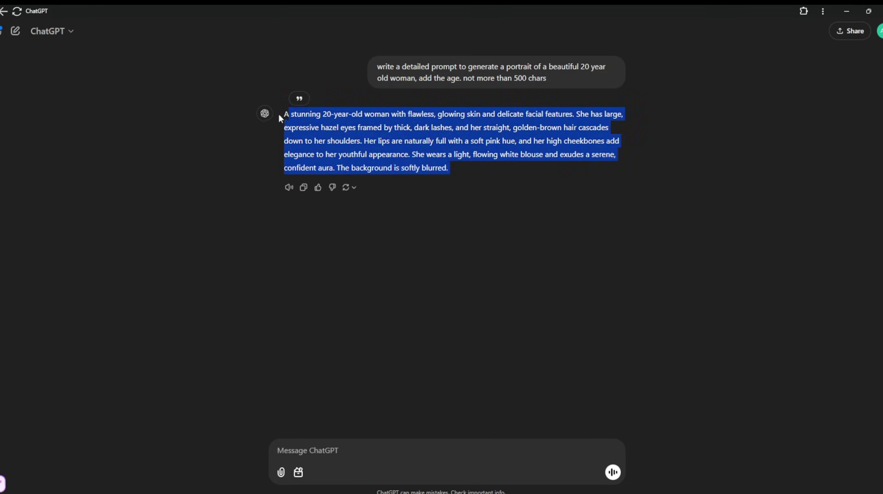
pyautogui.moveTo(282, 117); pyautogui.dragTo(490, 179)
# Paste the ChatGPT portrait description into RenderNet's prompt box, adding 'With'
pyautogui.click(323, 449)
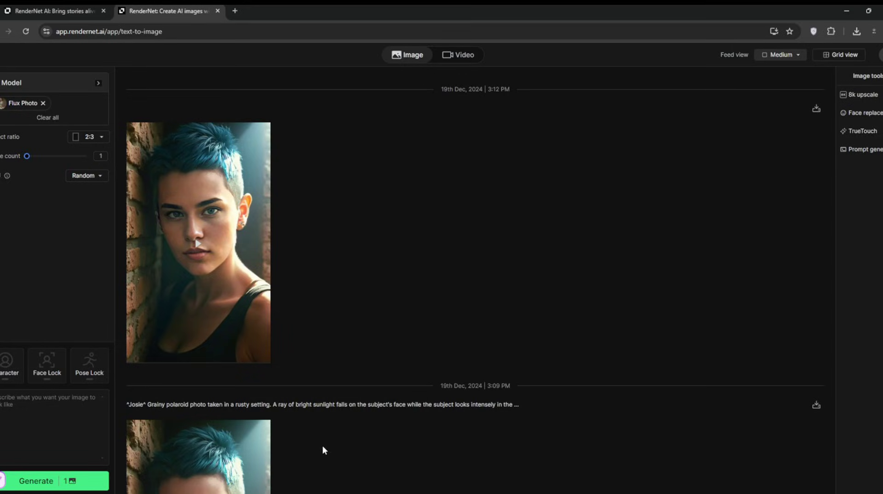
pyautogui.click(66, 409)
pyautogui.hotkey('ctrl', 'v')
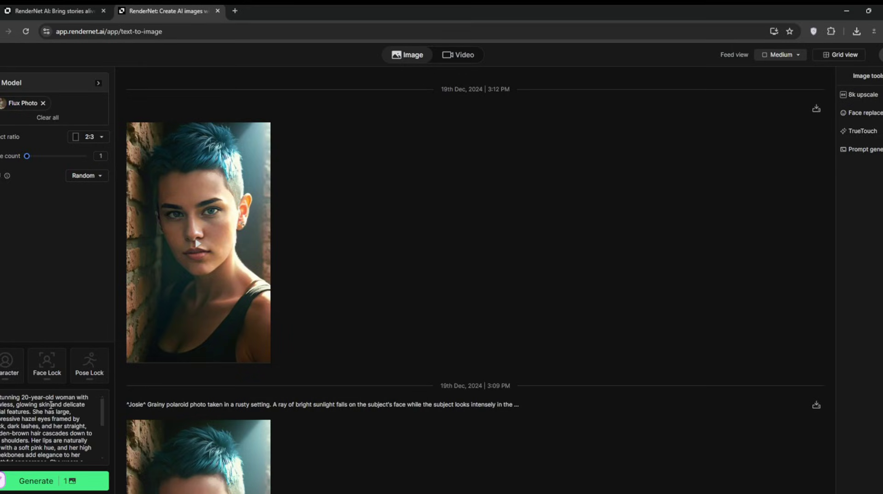
pyautogui.click(30, 407)
pyautogui.write('With')
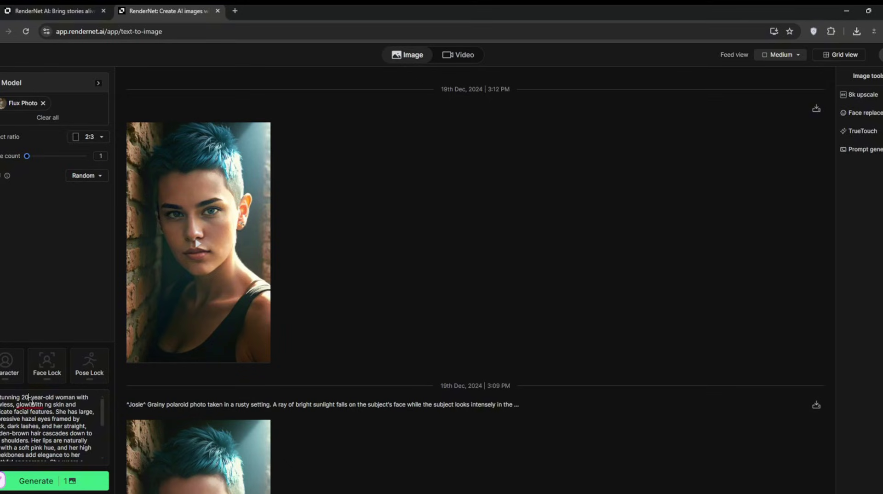
# Keep the 2:3 aspect ratio and raise the image count to 3
pyautogui.scroll(-2, 32, 401)
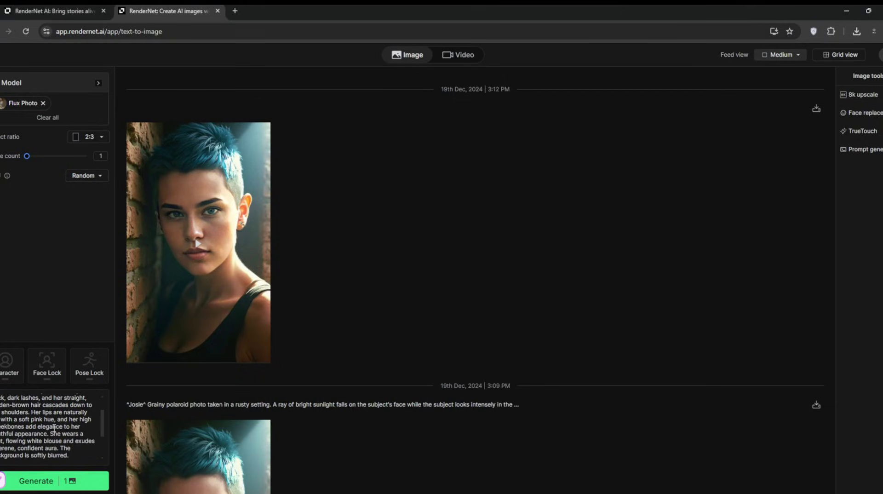
pyautogui.click(2, 361)
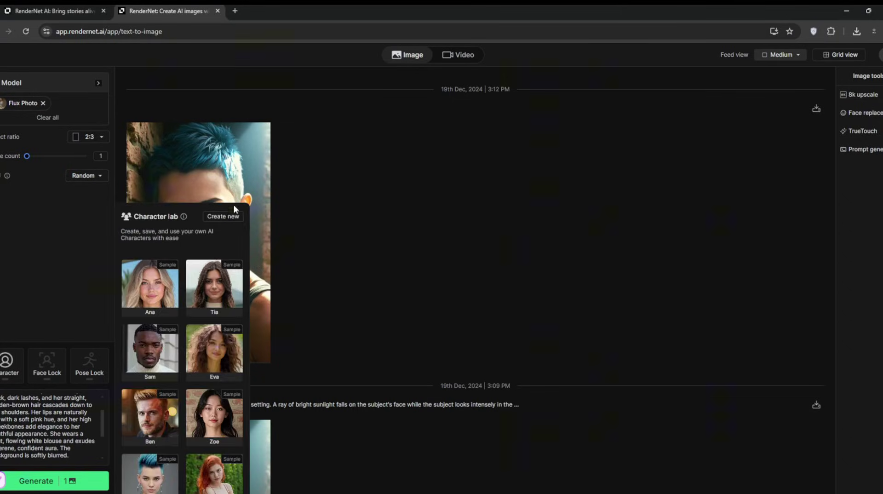
pyautogui.click(52, 309)
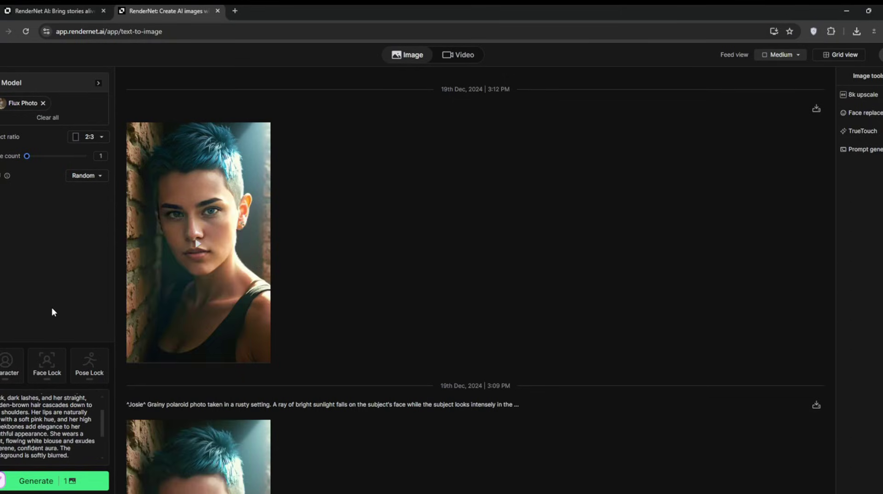
pyautogui.click(94, 137)
pyautogui.click(123, 178)
pyautogui.click(42, 157)
# Add the Candid Portrait and Flux models alongside Flux Photo
pyautogui.click(24, 105)
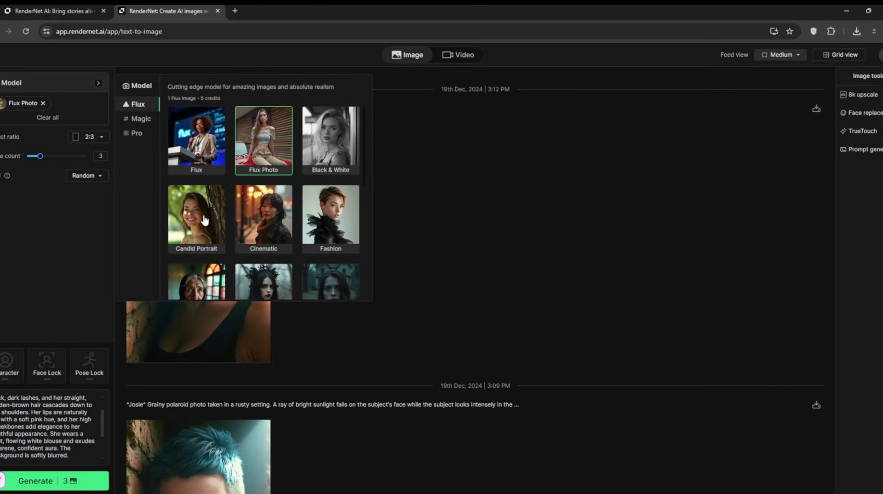
pyautogui.scroll(-2, 289, 237)
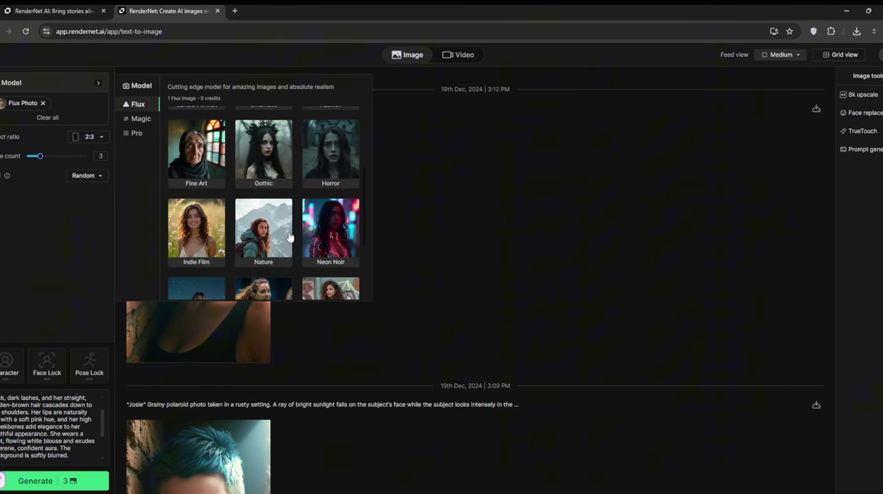
pyautogui.scroll(2, 289, 237)
pyautogui.click(209, 206)
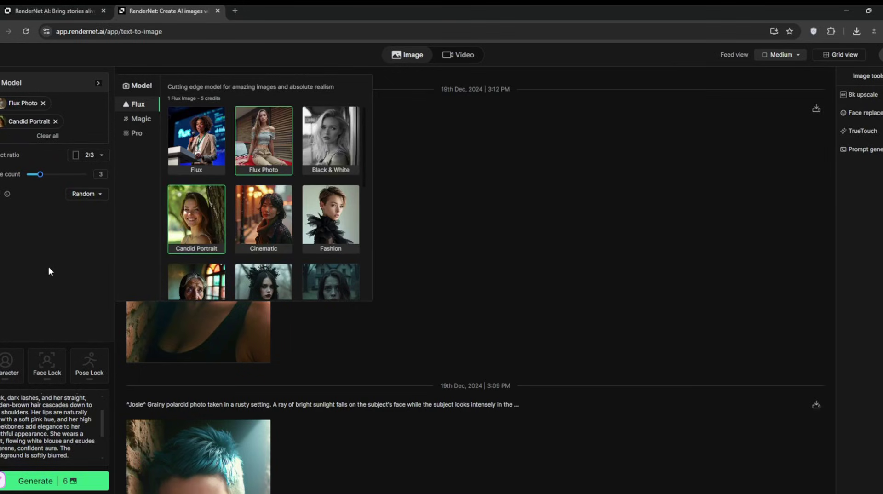
pyautogui.click(170, 140)
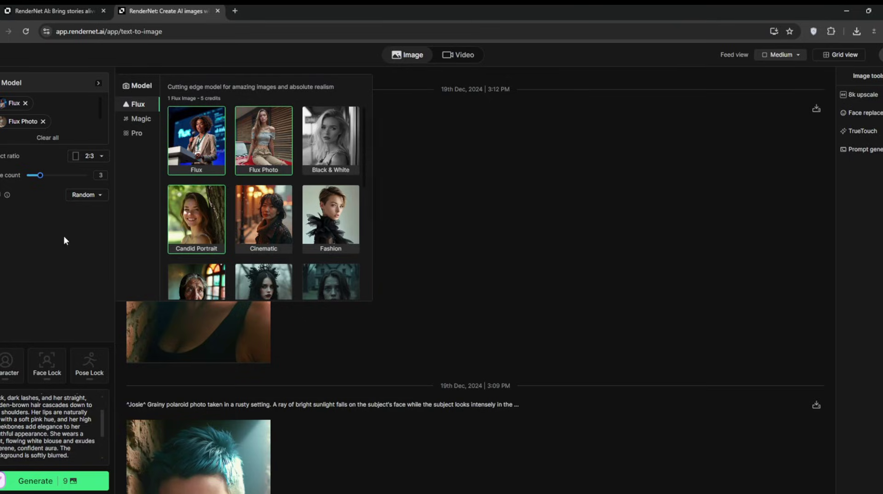
pyautogui.click(87, 155)
pyautogui.click(126, 184)
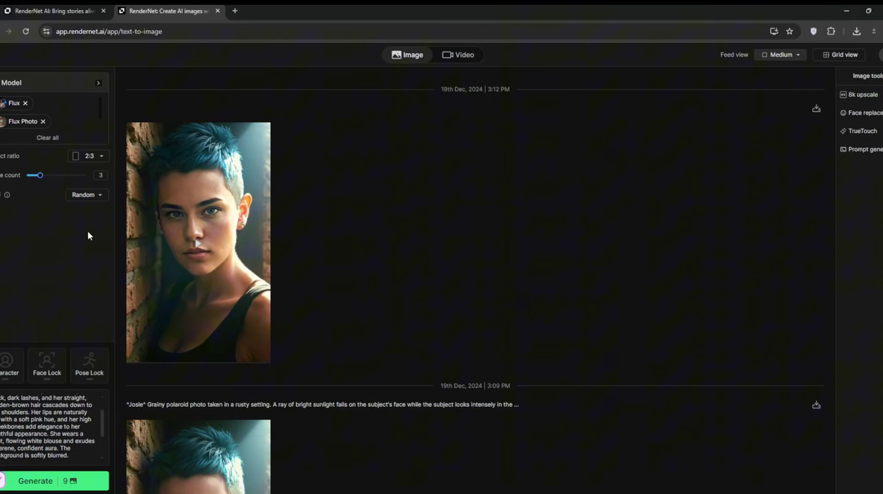
# Generate a new batch of portraits from the prompt with Ctrl+Enter
pyautogui.hotkey('ctrl', 'Return')
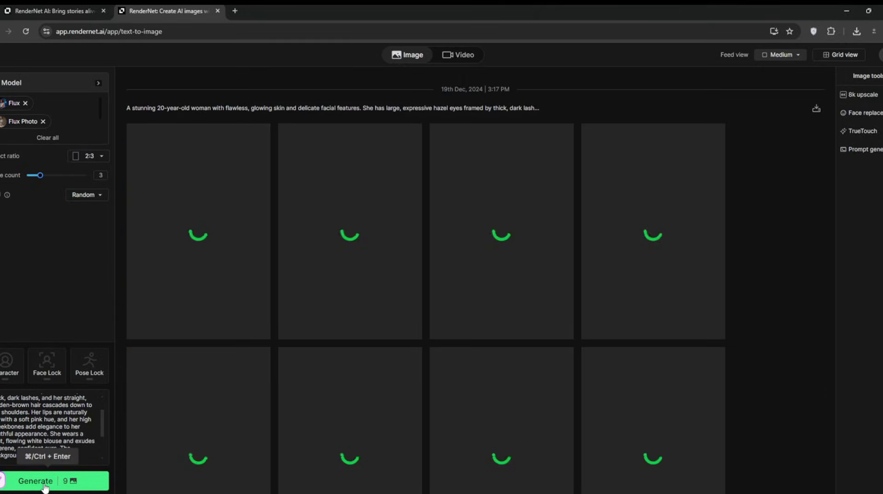
pyautogui.scroll(-2, 266, 307)
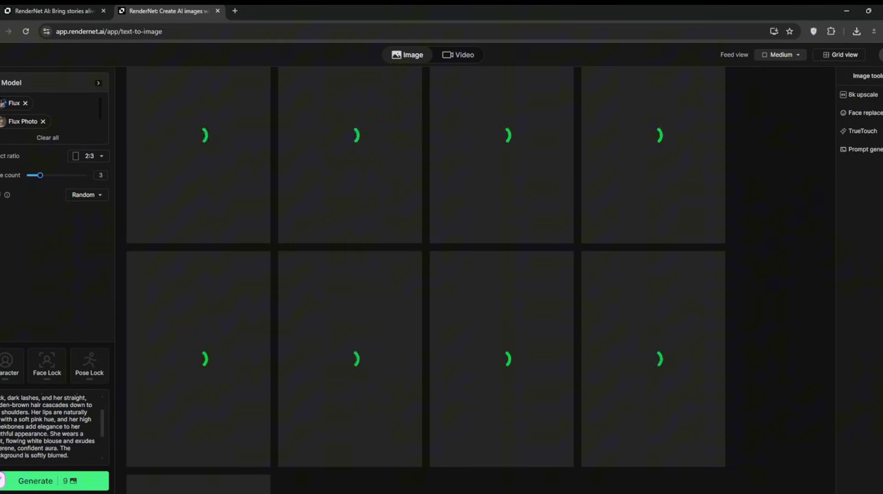
pyautogui.scroll(2, 693, 405)
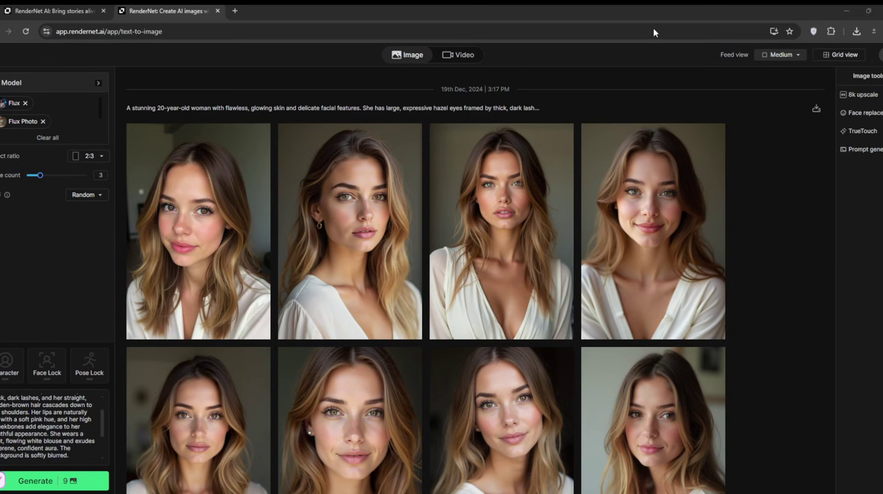
pyautogui.click(639, 13)
pyautogui.scroll(-3, 807, 348)
pyautogui.scroll(2, 777, 342)
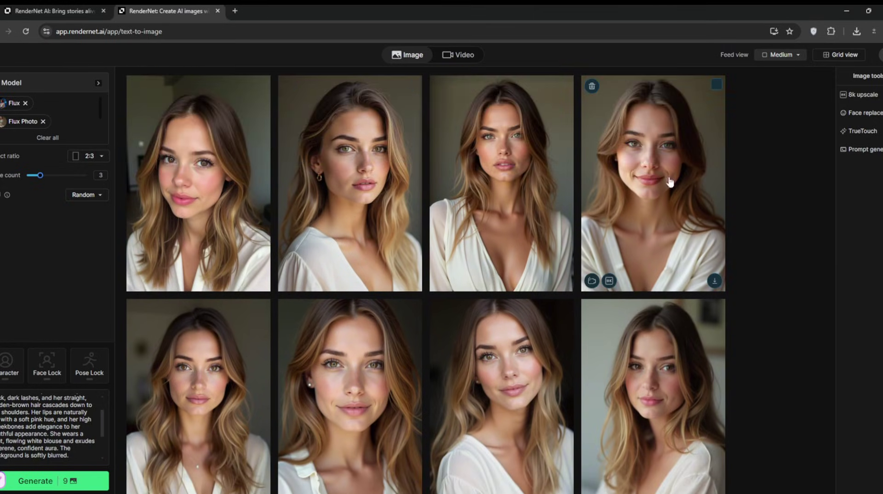
# View the fourth portrait and its 8K upscale options, then download it as PNG
pyautogui.click(637, 238)
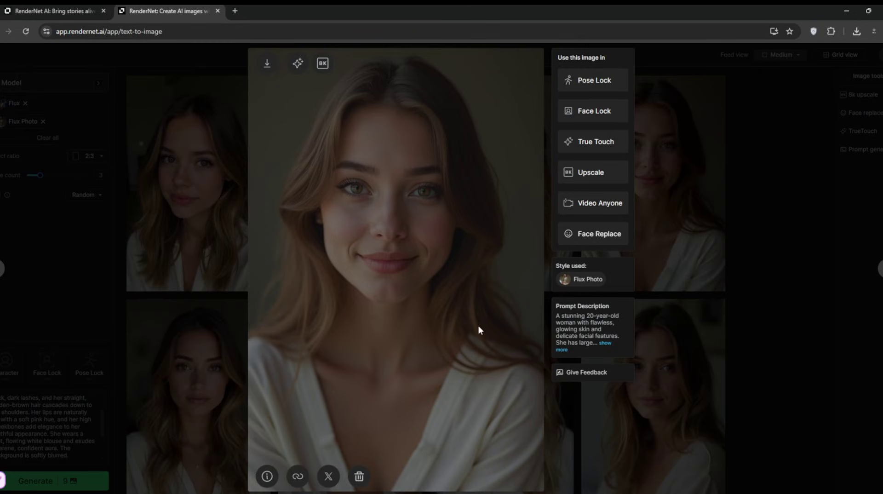
pyautogui.click(323, 63)
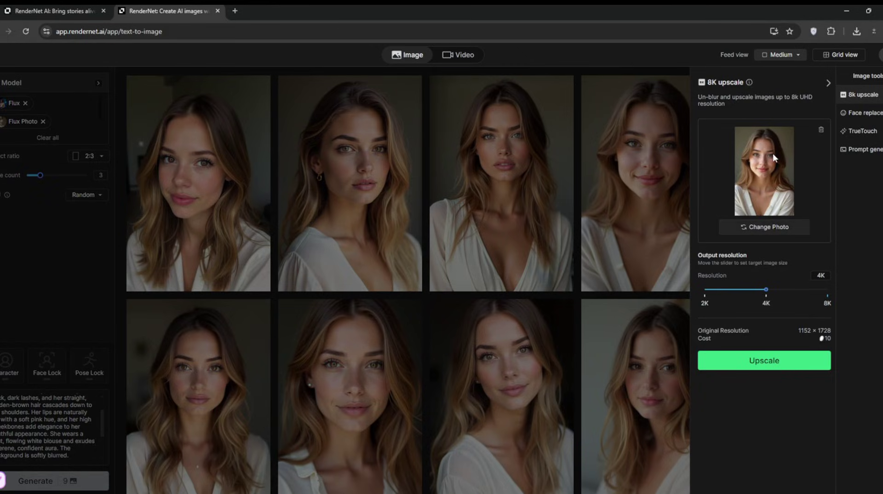
pyautogui.click(828, 83)
pyautogui.click(706, 280)
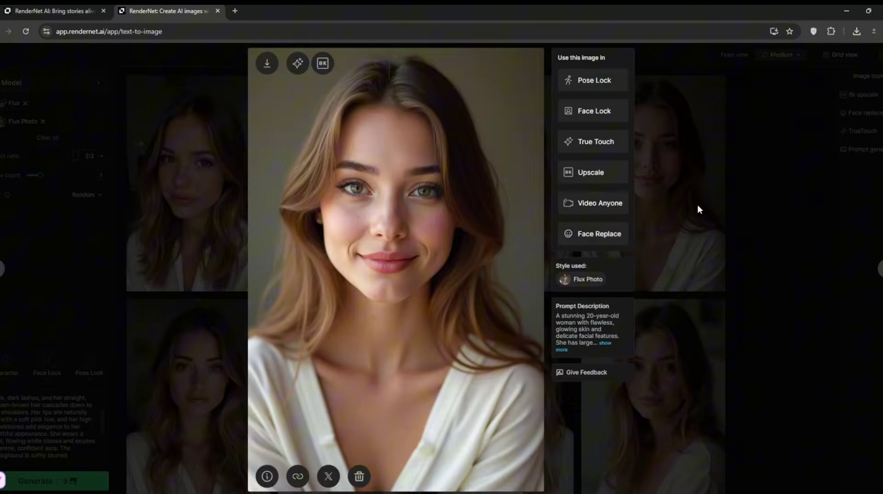
pyautogui.click(704, 239)
pyautogui.click(715, 282)
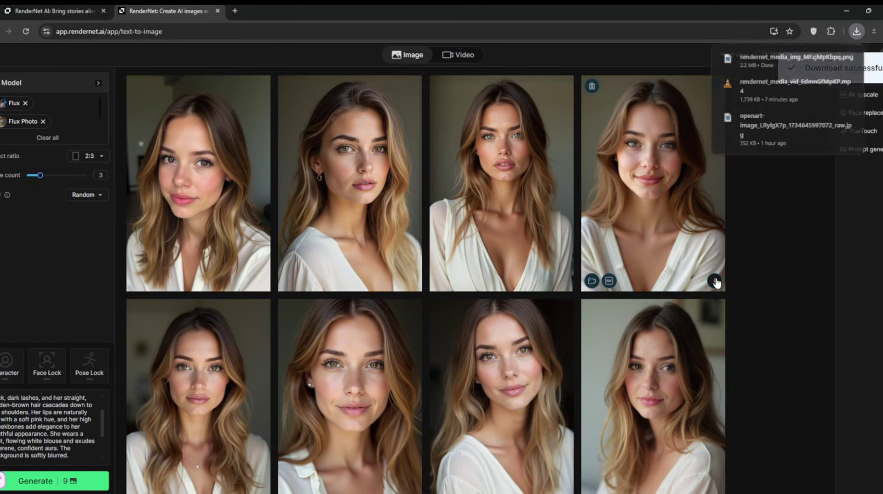
# Start a new character in Character lab from the downloaded portrait, cropped to the face
pyautogui.click(3, 373)
pyautogui.click(223, 216)
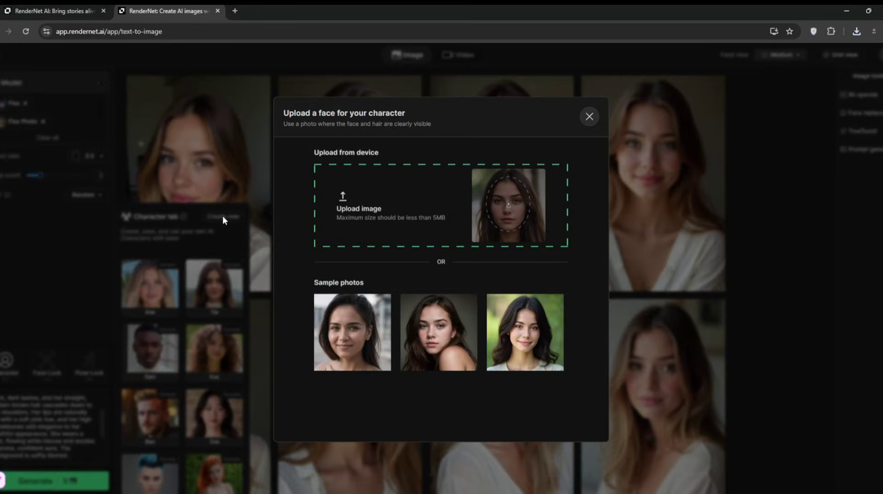
pyautogui.click(856, 31)
pyautogui.moveTo(754, 88); pyautogui.dragTo(389, 198)
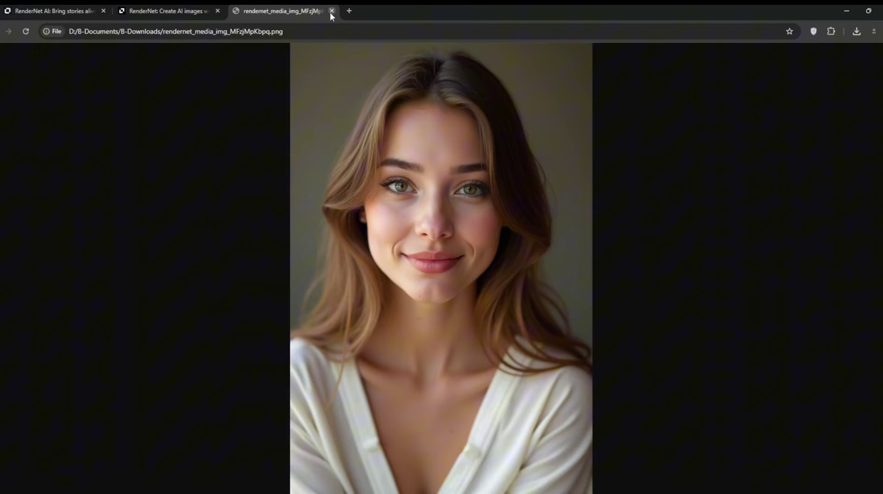
pyautogui.click(331, 12)
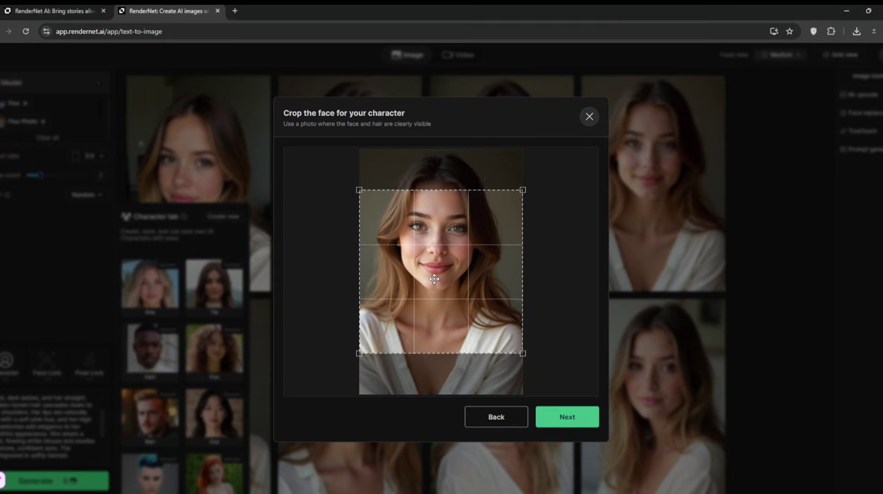
pyautogui.moveTo(434, 268); pyautogui.dragTo(438, 237)
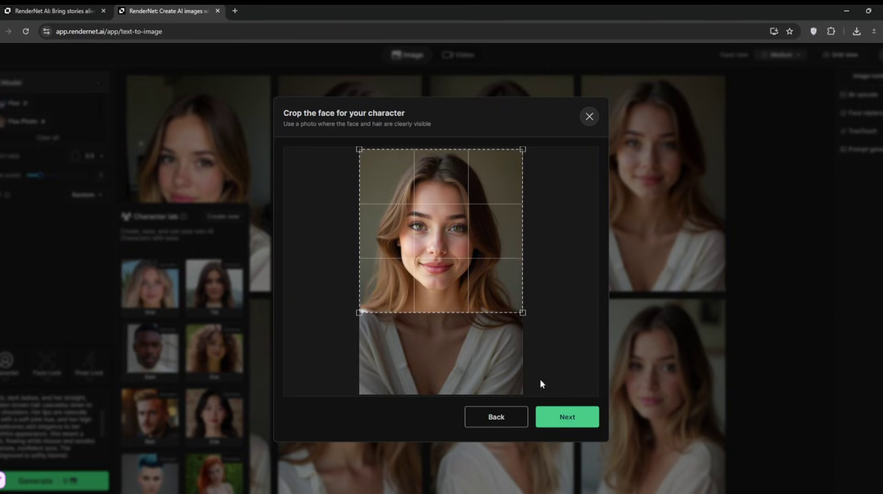
pyautogui.click(587, 420)
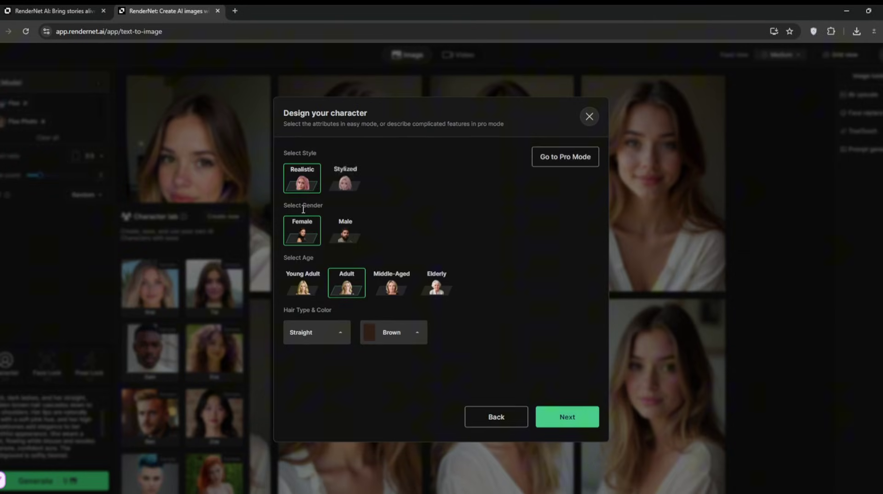
# Set the character's age to Young Adult and name it gina
pyautogui.click(303, 283)
pyautogui.click(559, 416)
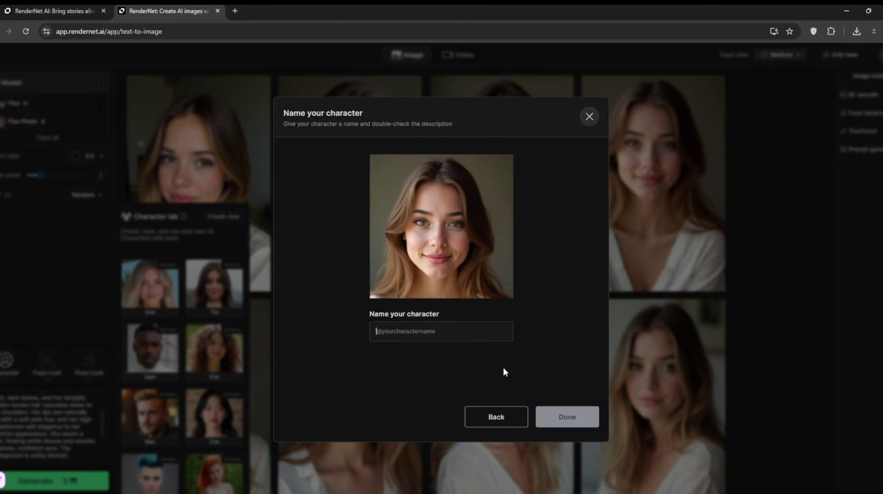
pyautogui.write('gina')
pyautogui.click(565, 417)
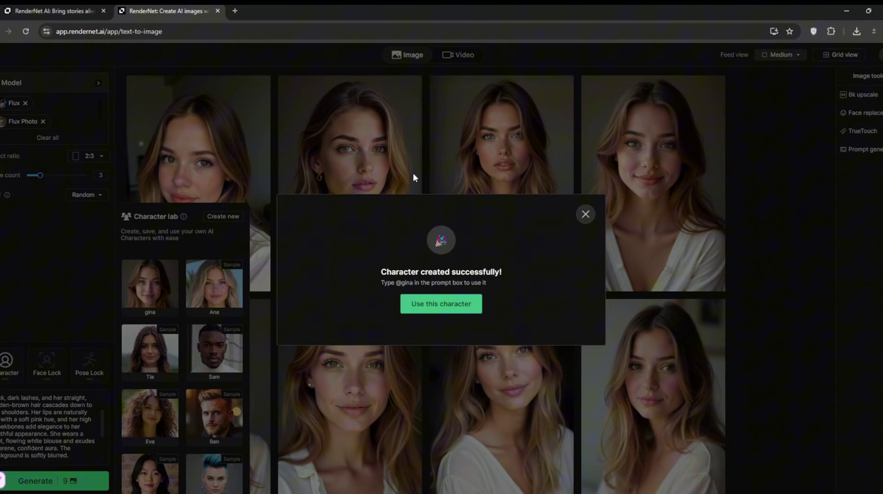
# Use the gina character and clear the old prompt text
pyautogui.click(435, 303)
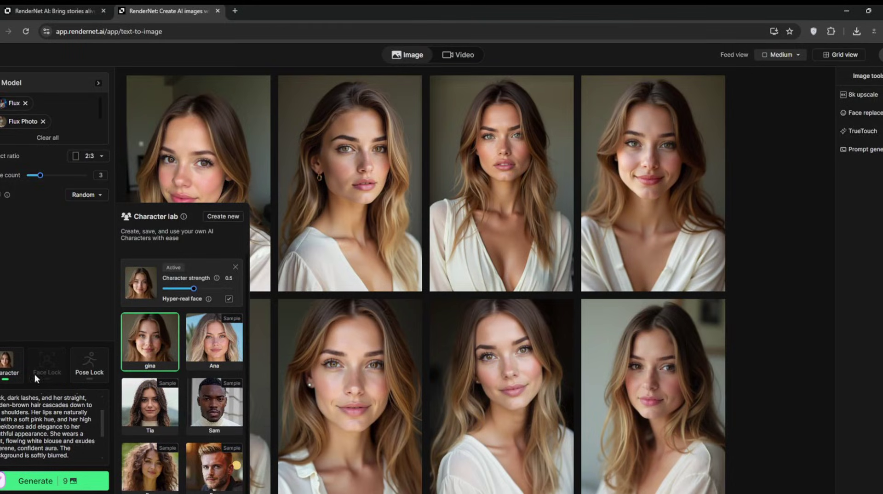
pyautogui.click(65, 419)
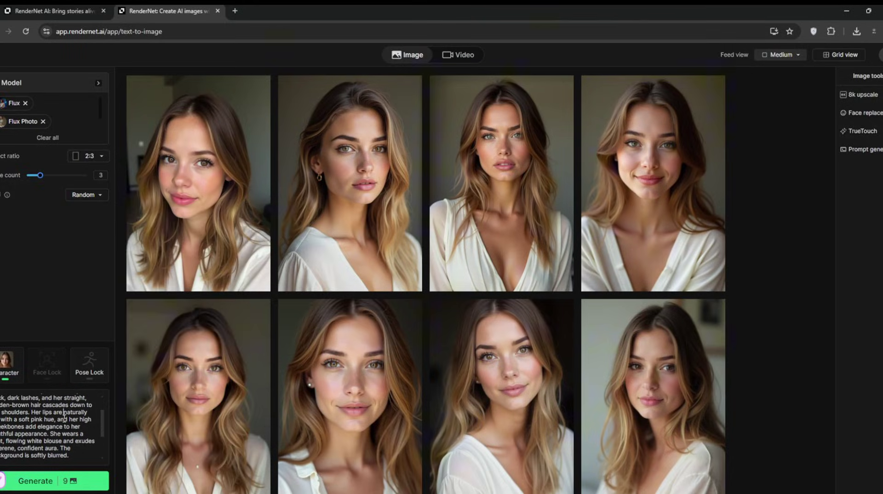
pyautogui.hotkey('ctrl', 'a')
pyautogui.press('BackSpace')
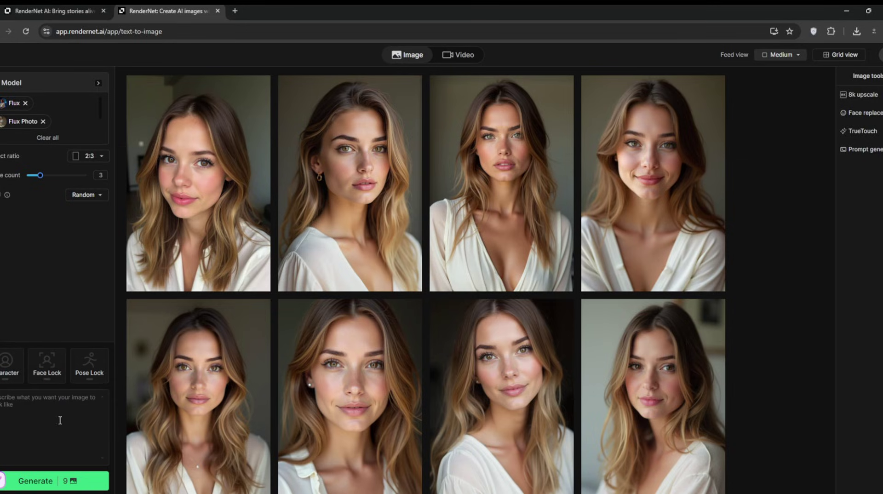
pyautogui.click(7, 361)
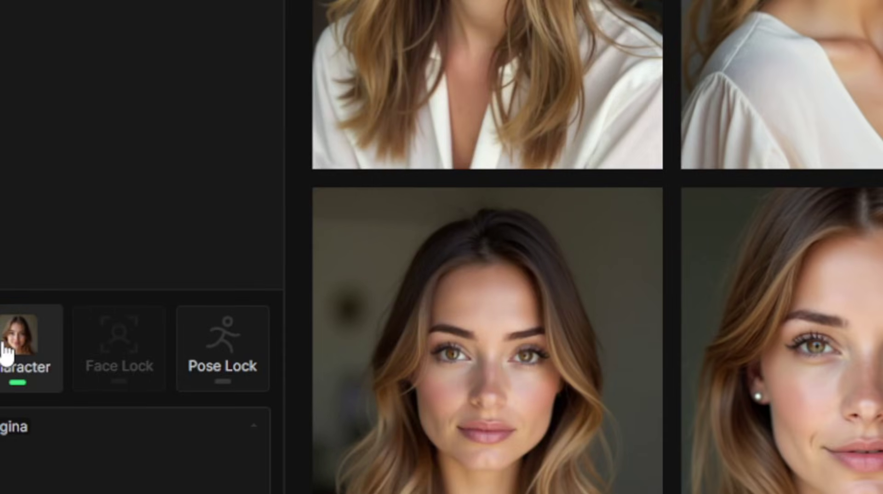
pyautogui.moveTo(5, 368)
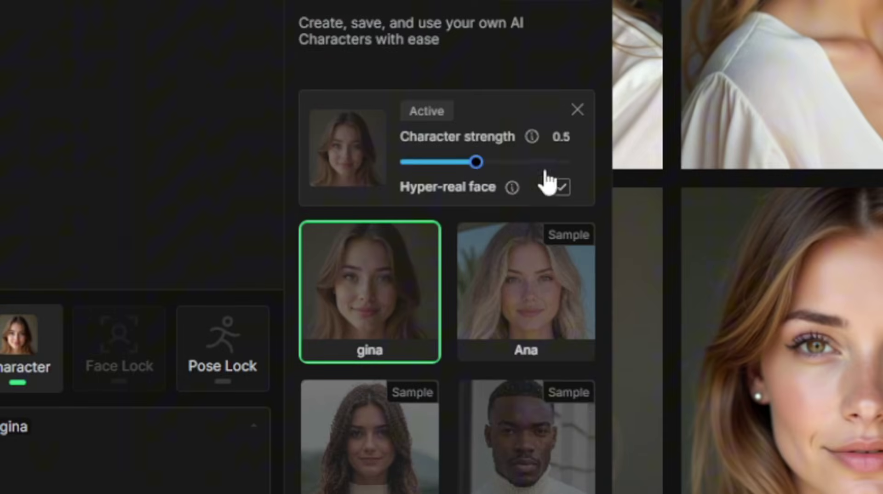
pyautogui.click(104, 434)
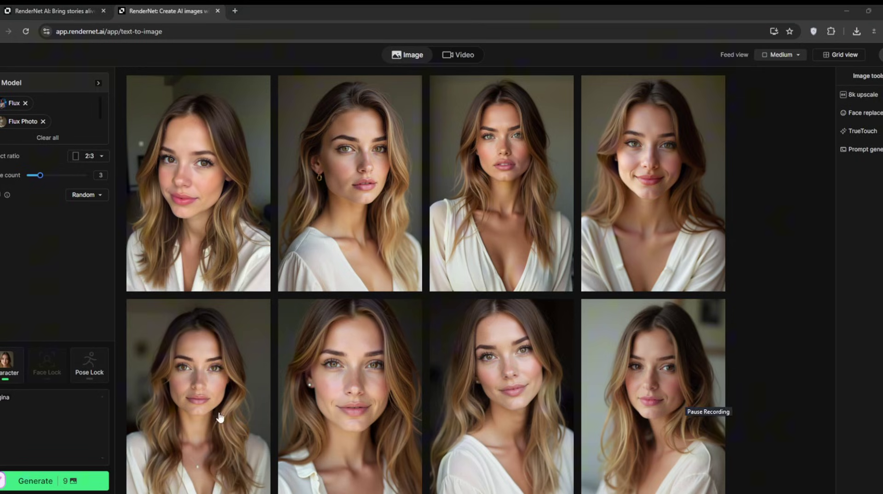
# Enter 'A streamer girl' plus the pasted description, set 16:9, and generate
pyautogui.write('A streamer girl')
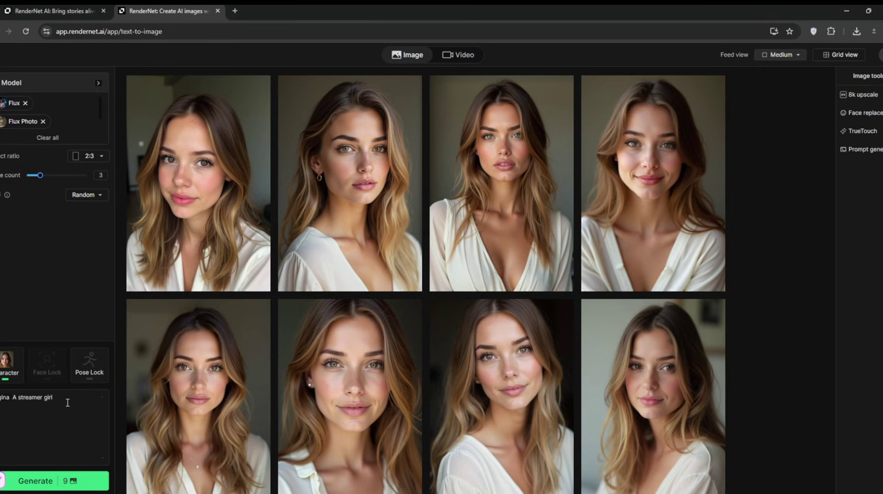
pyautogui.hotkey('ctrl', 'v')
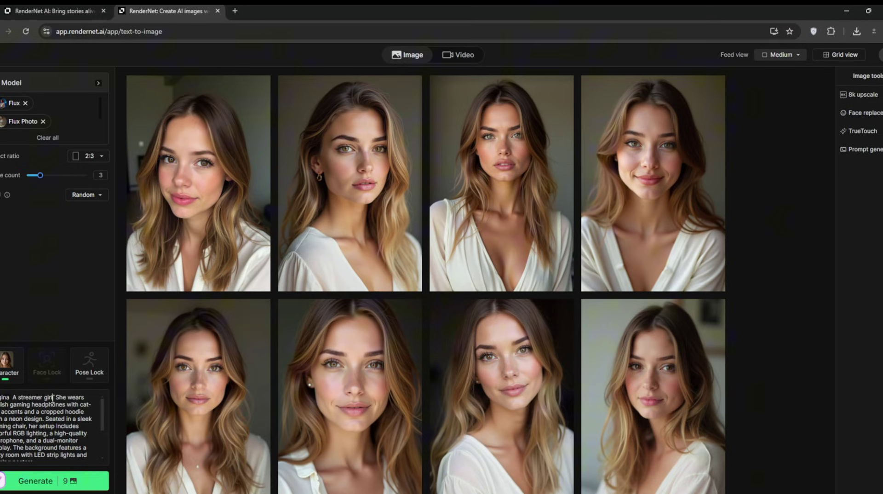
pyautogui.write(',')
pyautogui.click(89, 157)
pyautogui.click(129, 224)
pyautogui.click(36, 480)
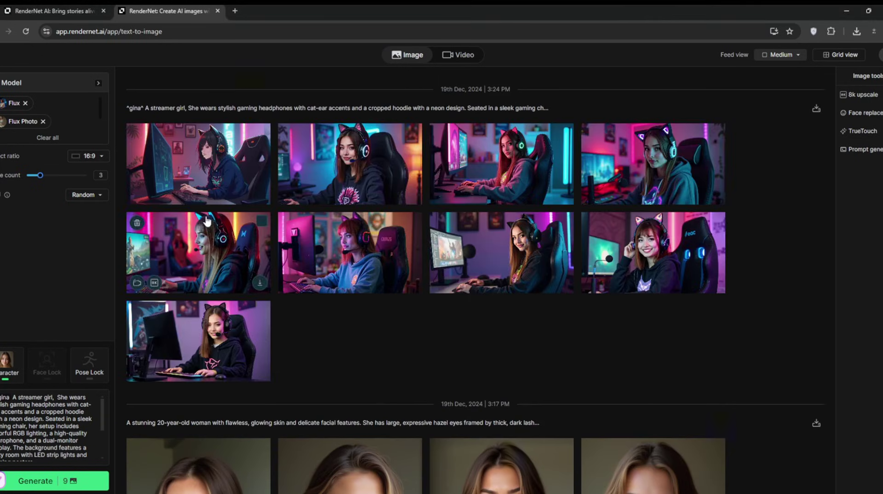
# Preview the second streamer image and the smiling candid-portrait image at full size
pyautogui.click(346, 208)
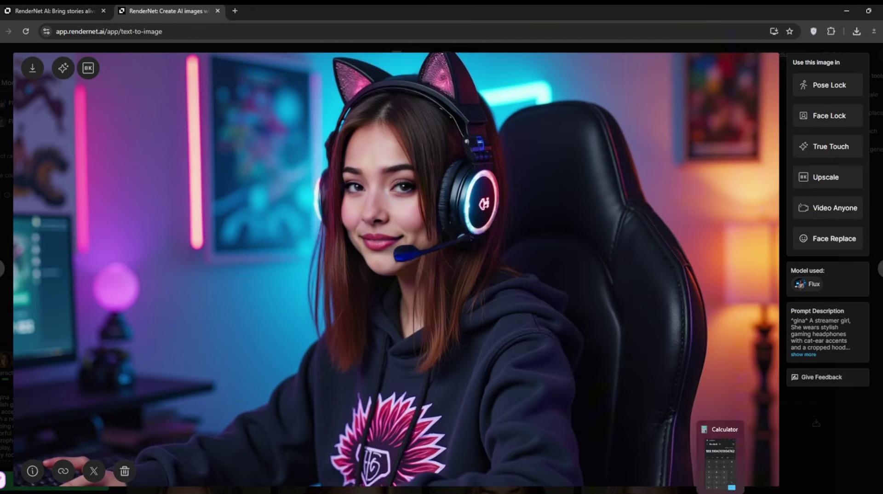
pyautogui.press('Escape')
pyautogui.click(647, 250)
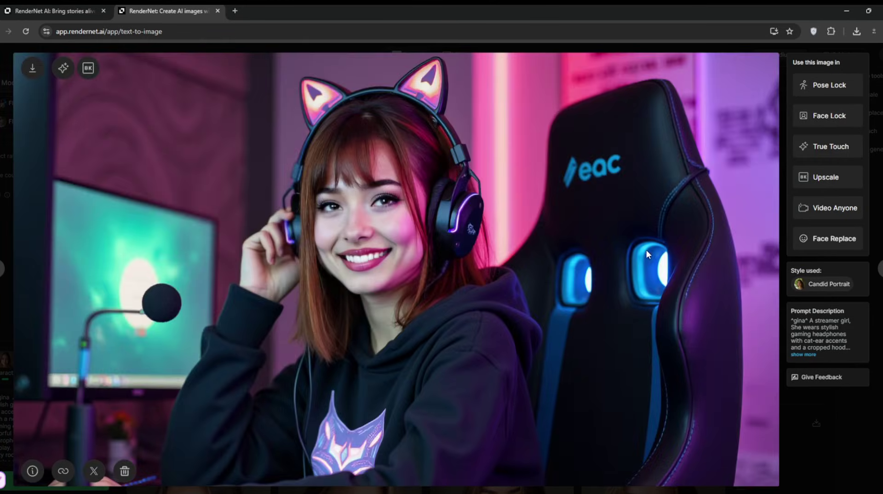
pyautogui.press('Escape')
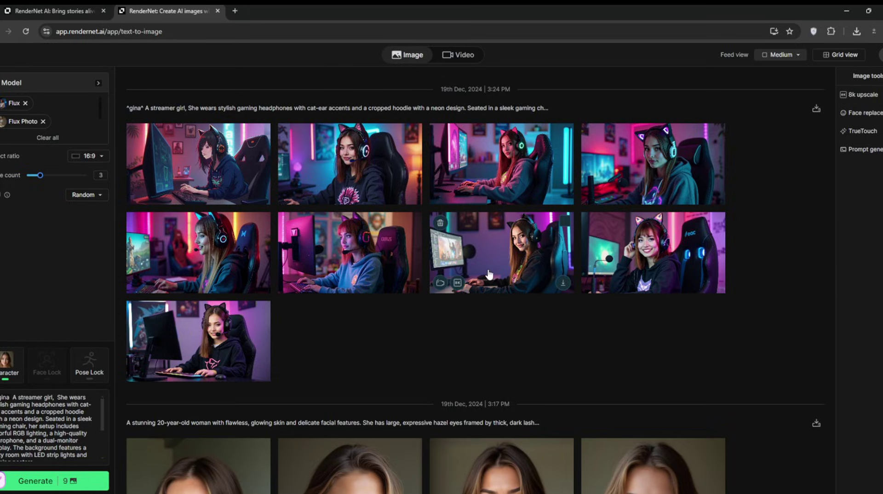
# Upscale the cat-ear girl in the pink-flower hoodie to 8K and view the result
pyautogui.click(353, 151)
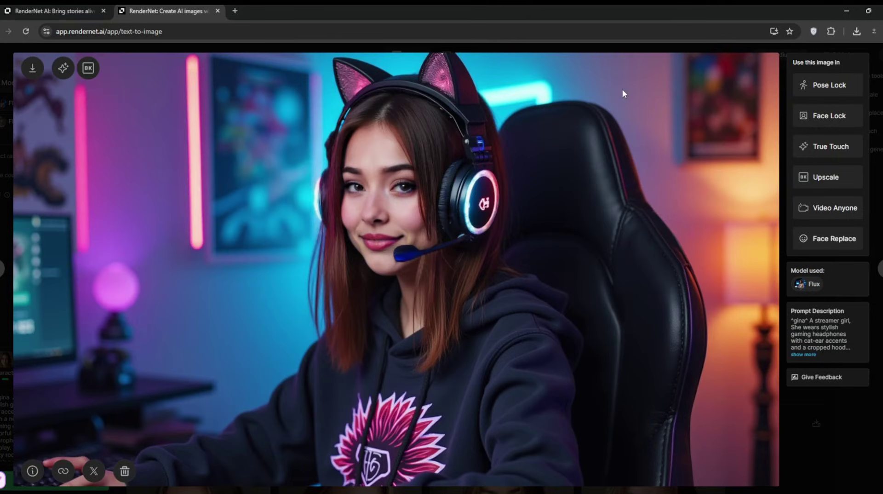
pyautogui.click(826, 178)
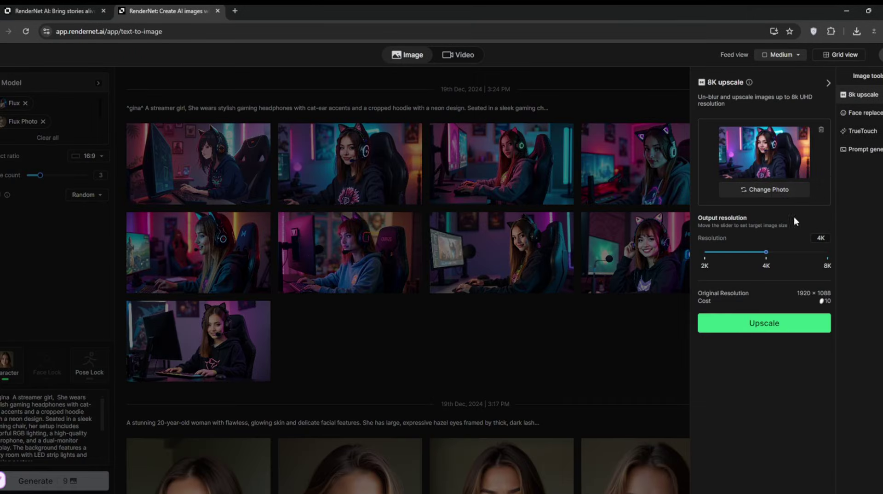
pyautogui.moveTo(766, 260); pyautogui.dragTo(836, 249)
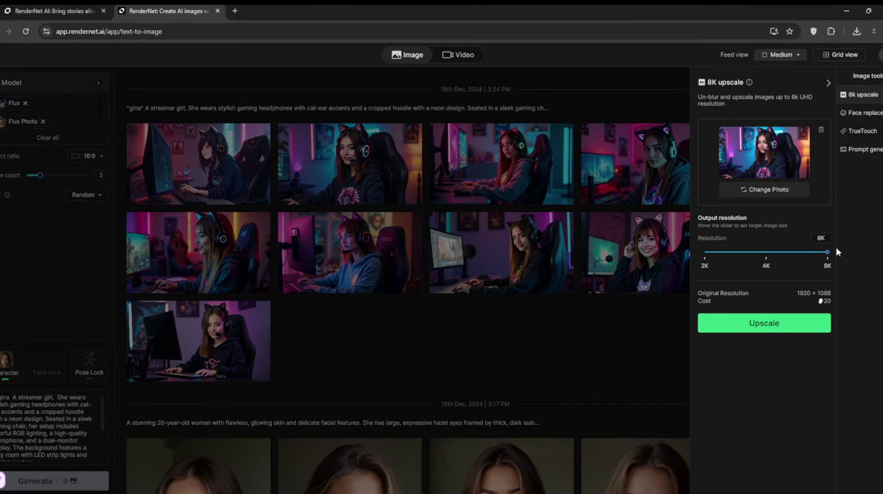
pyautogui.click(763, 322)
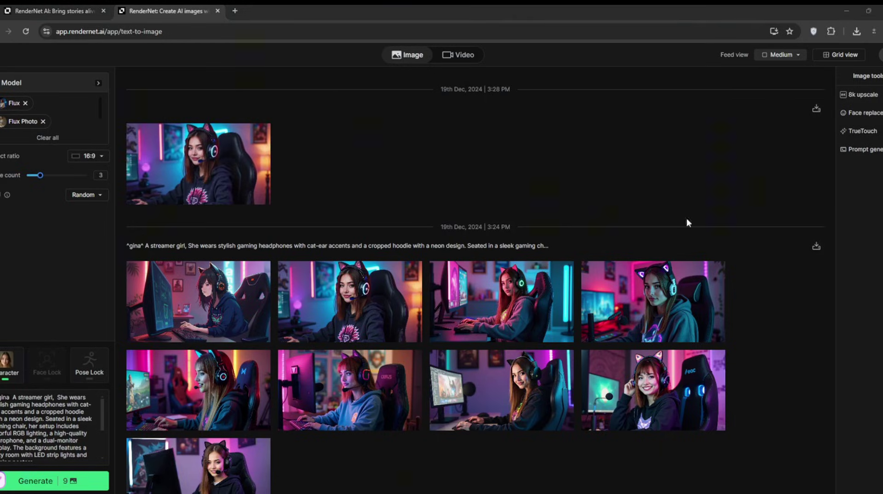
pyautogui.click(204, 173)
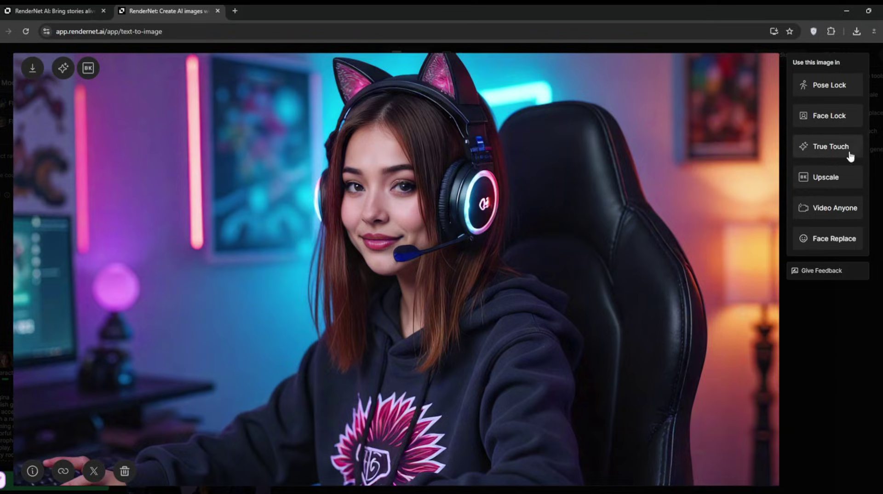
# Animate the upscaled image in landscape crop with the prompt 'woman shakes her head a little bit.'
pyautogui.click(825, 207)
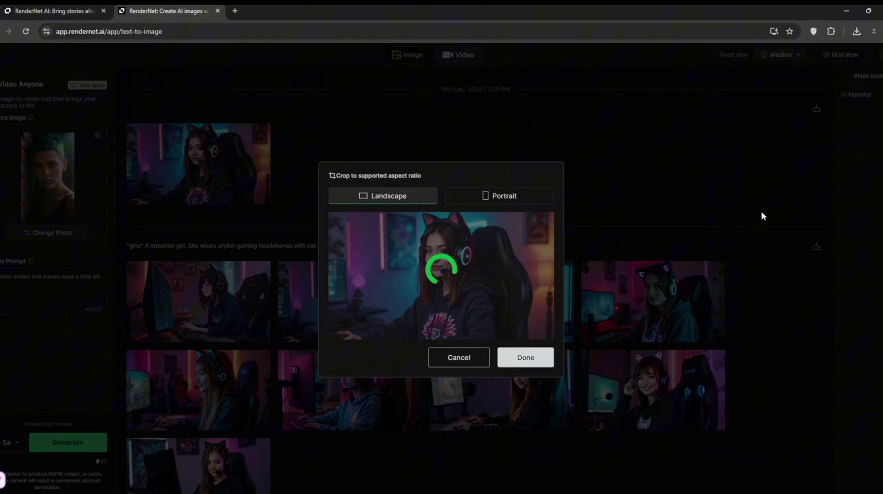
pyautogui.click(518, 358)
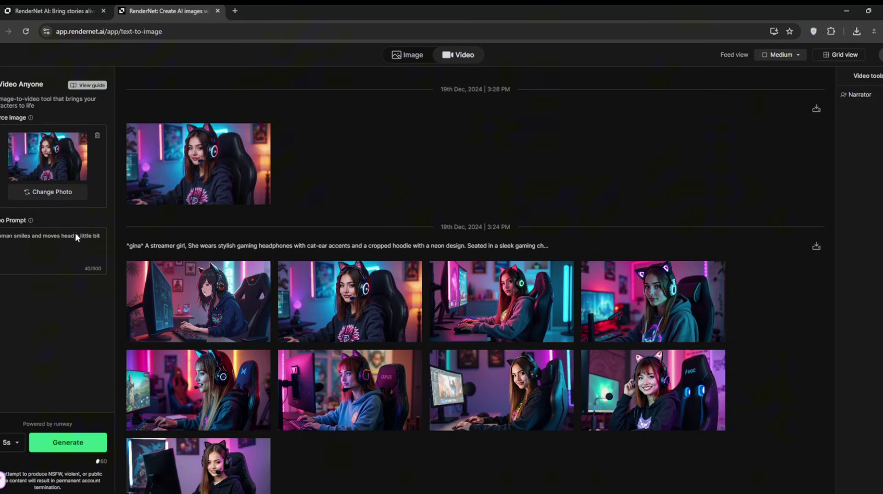
pyautogui.moveTo(100, 235); pyautogui.dragTo(2, 236)
pyautogui.press('BackSpace')
pyautogui.write('woman shakes h')
pyautogui.write('er head a little bit. She iles her mouth')
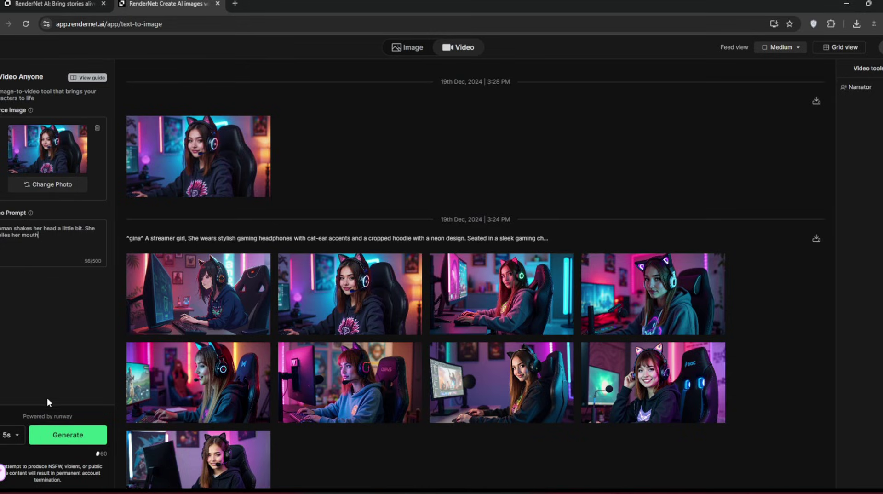
pyautogui.click(56, 440)
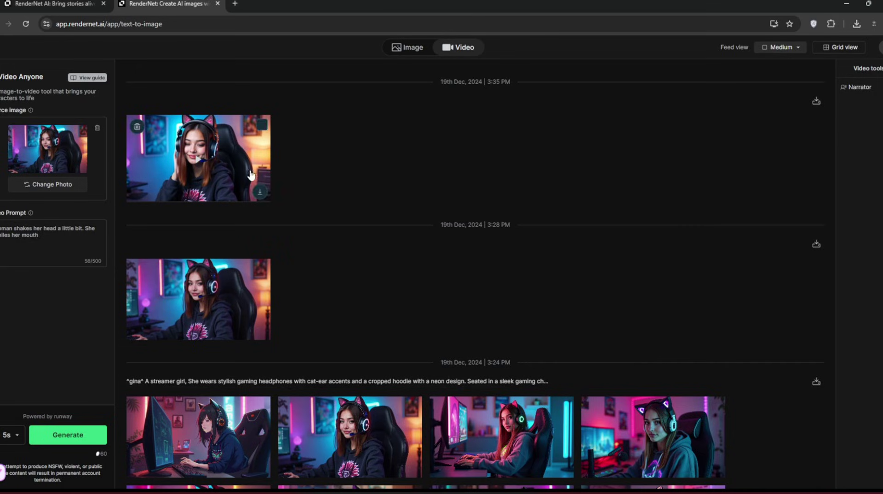
pyautogui.click(230, 159)
pyautogui.click(39, 458)
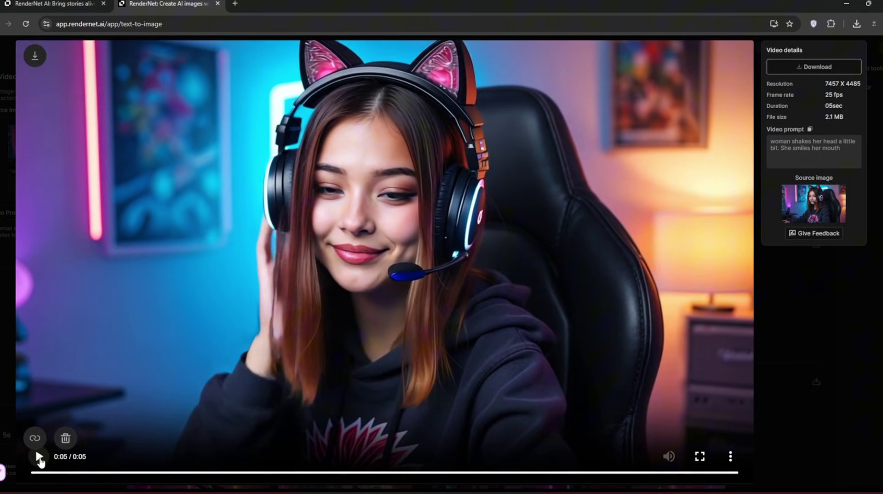
pyautogui.click(39, 456)
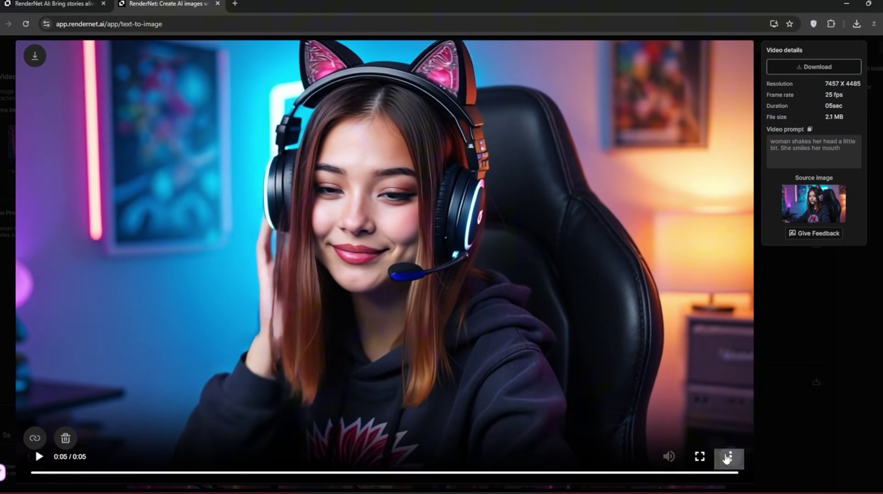
pyautogui.click(838, 310)
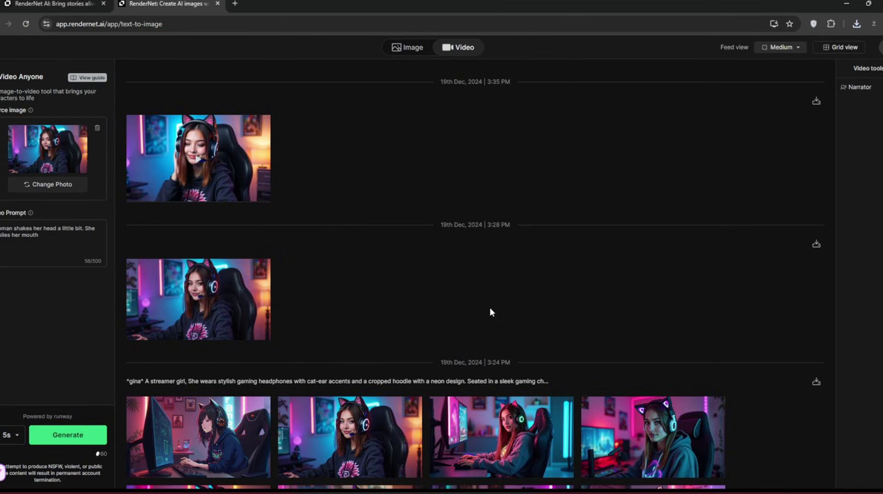
# In the Image tab, replace the old prompt description with the monitor-perspective streamer description
pyautogui.scroll(-9, 517, 348)
pyautogui.scroll(5, 699, 339)
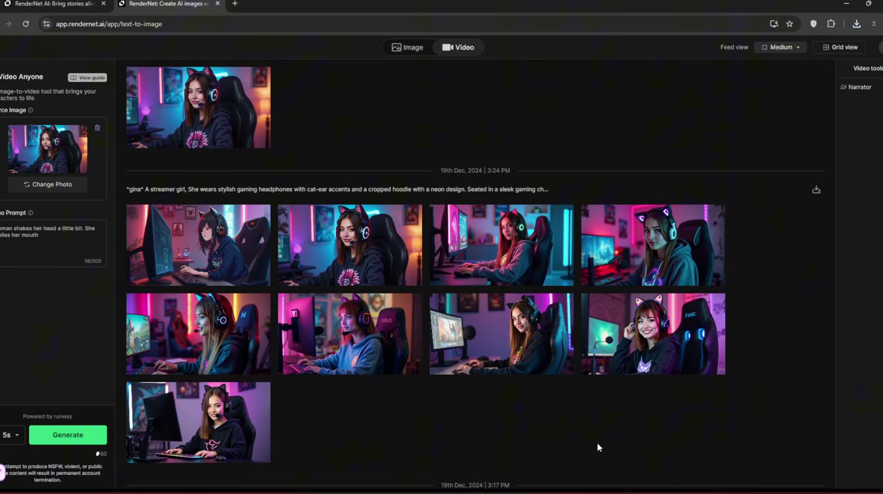
pyautogui.click(411, 50)
pyautogui.click(58, 390)
pyautogui.hotkey('ctrl', 'shift', 'End')
pyautogui.hotkey('ctrl', 'c')
pyautogui.press('Delete')
pyautogui.hotkey('ctrl', 'v')
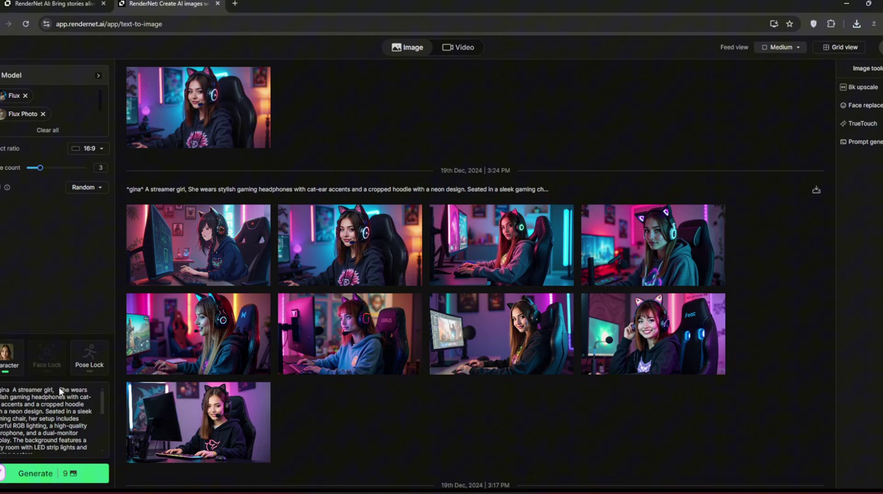
pyautogui.hotkey('ctrl', 'z')
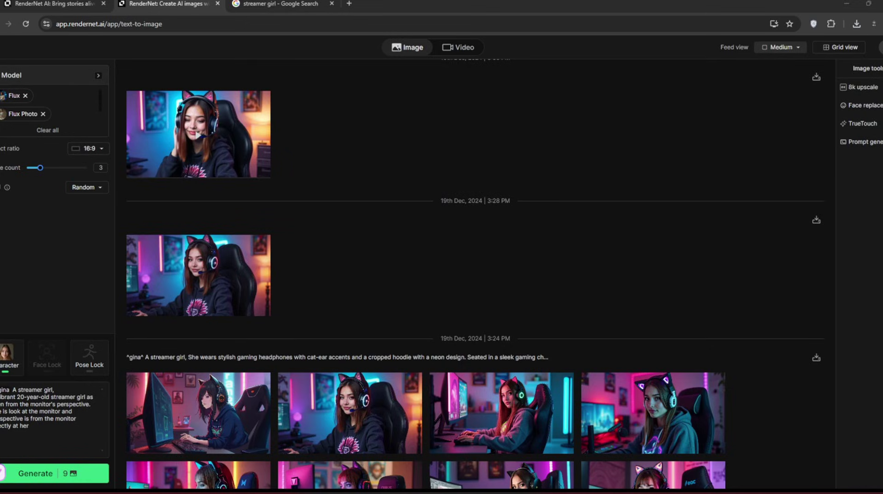
pyautogui.moveTo(53, 429); pyautogui.dragTo(1, 397)
# Enable Pose Lock using the waving streamer reference photo
pyautogui.click(276, 4)
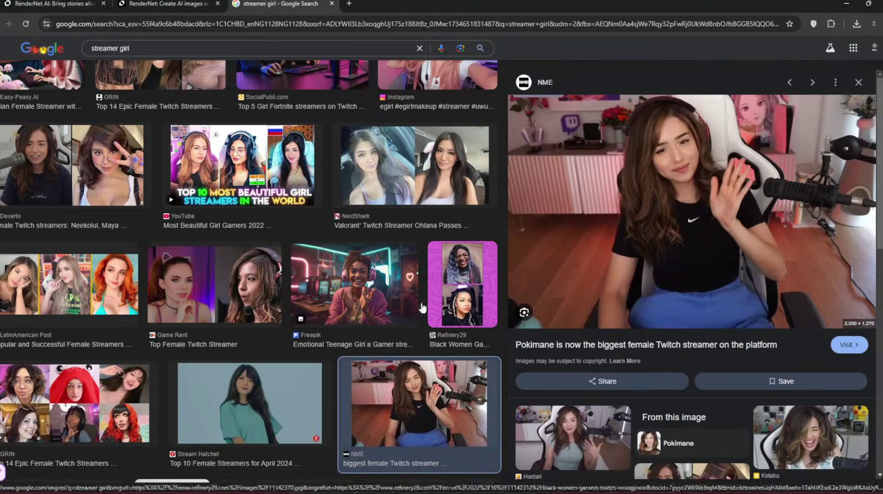
pyautogui.click(148, 3)
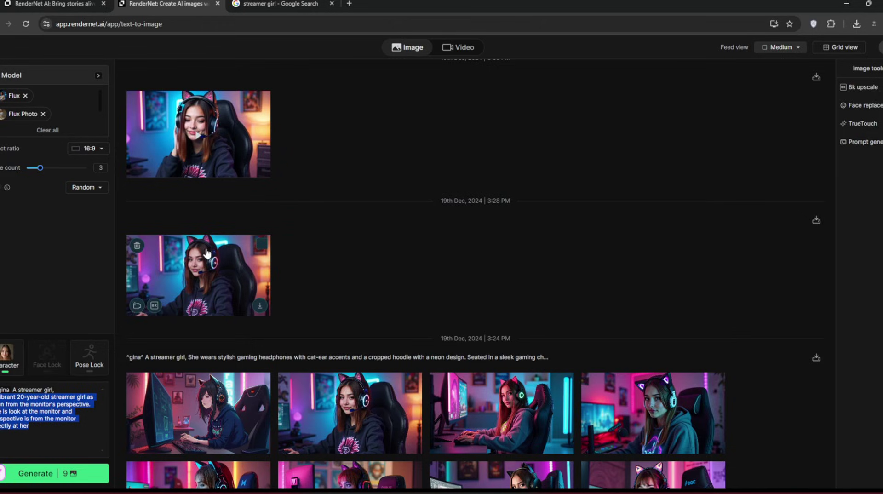
pyautogui.click(81, 355)
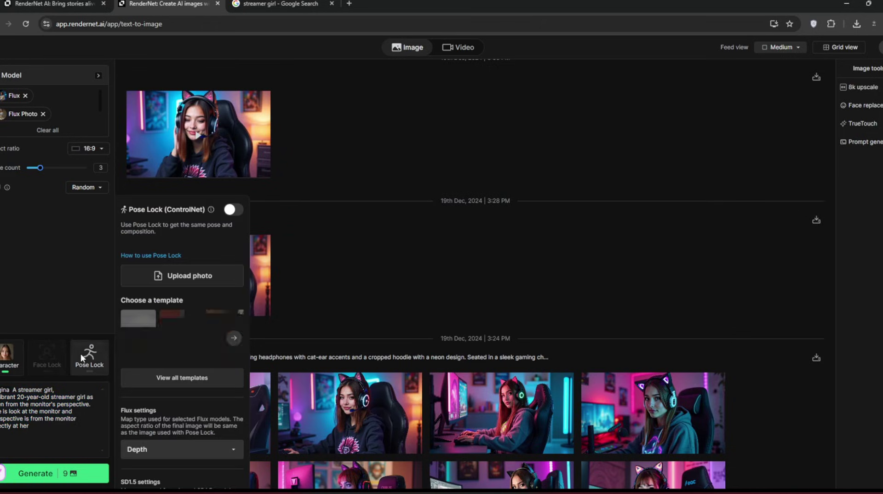
pyautogui.click(191, 278)
pyautogui.click(311, 195)
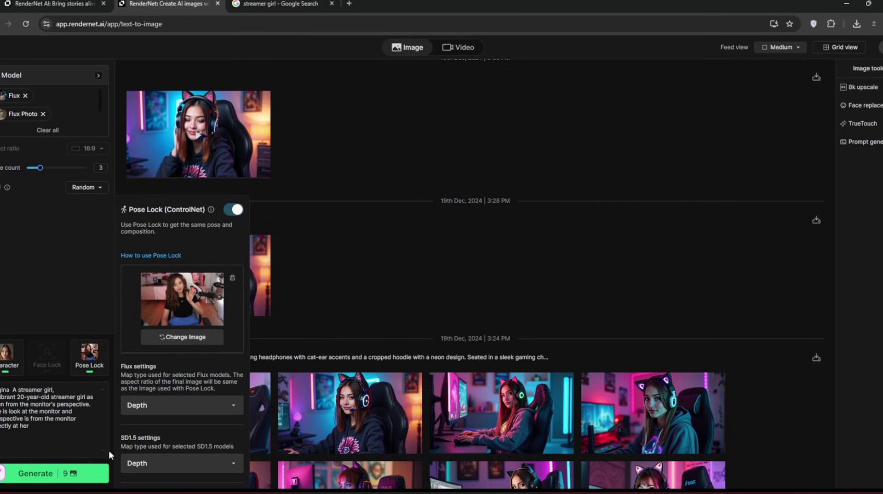
# Browse the new waving-streamer batch and pick the girl in the graphic T-shirt
pyautogui.click(600, 269)
pyautogui.scroll(8, 549, 266)
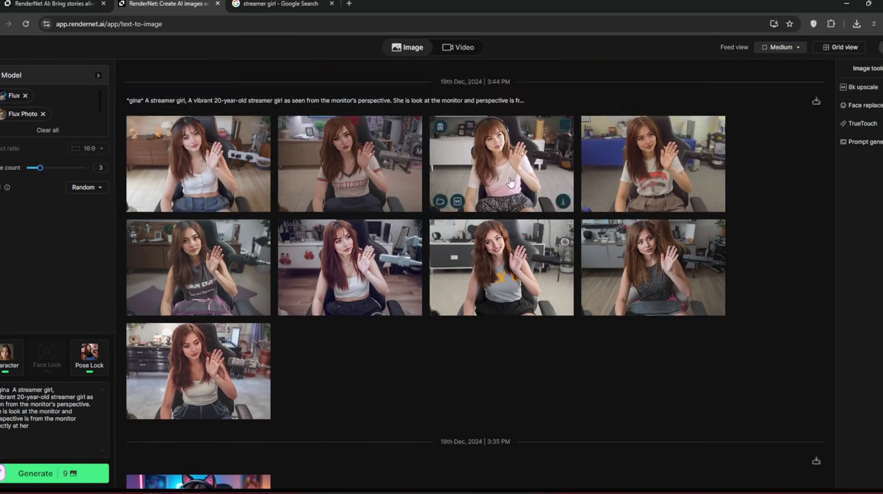
pyautogui.click(510, 181)
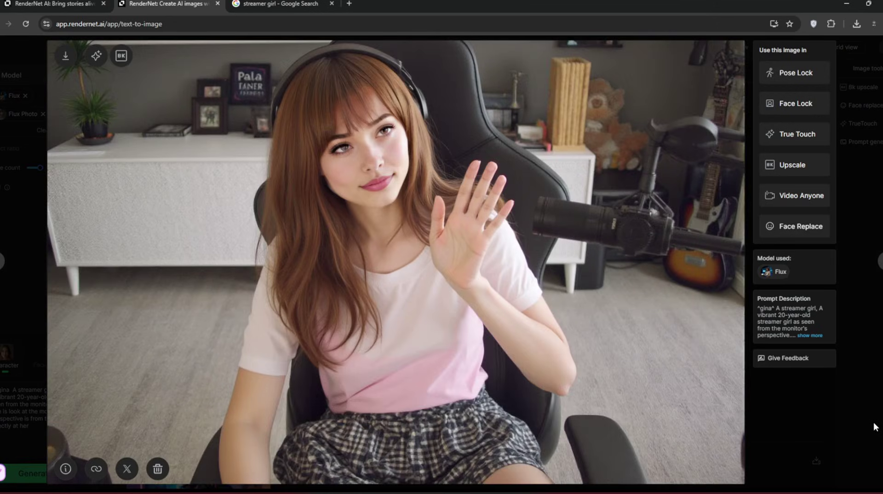
pyautogui.click(874, 427)
pyautogui.click(652, 161)
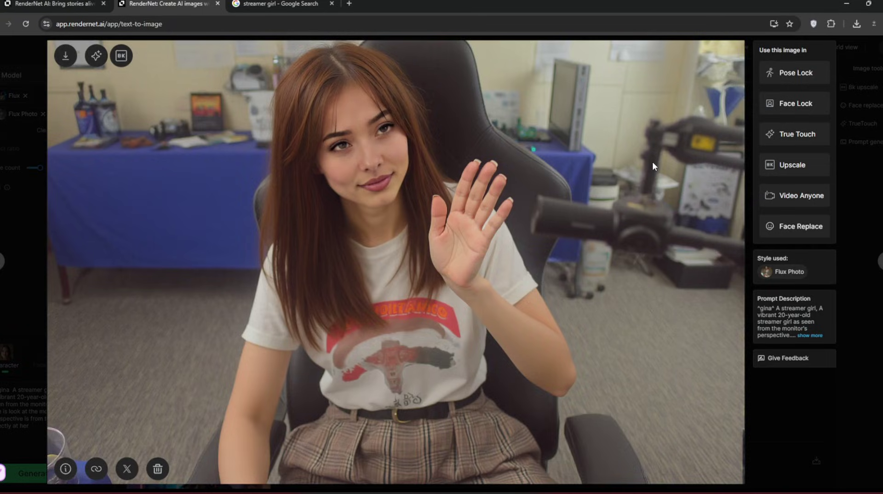
# Generate a landscape video with the prompt 'Woman waves her hand. She moves her head left and right'
pyautogui.click(809, 195)
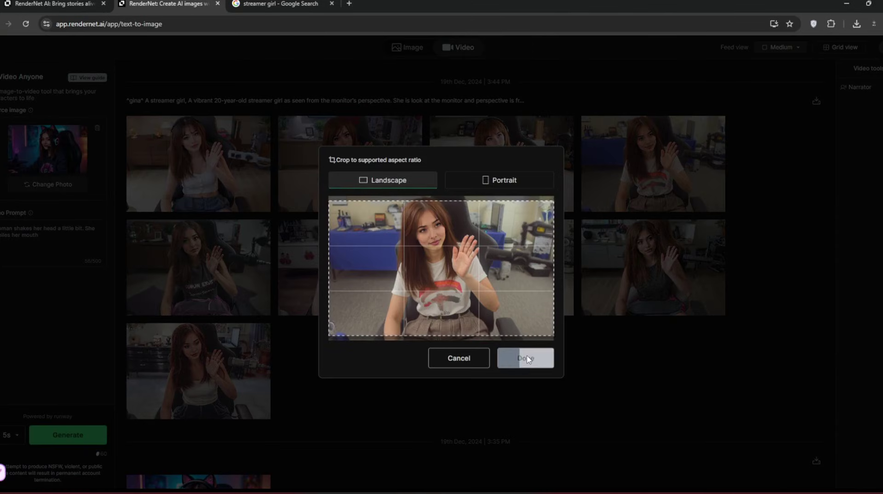
pyautogui.click(527, 357)
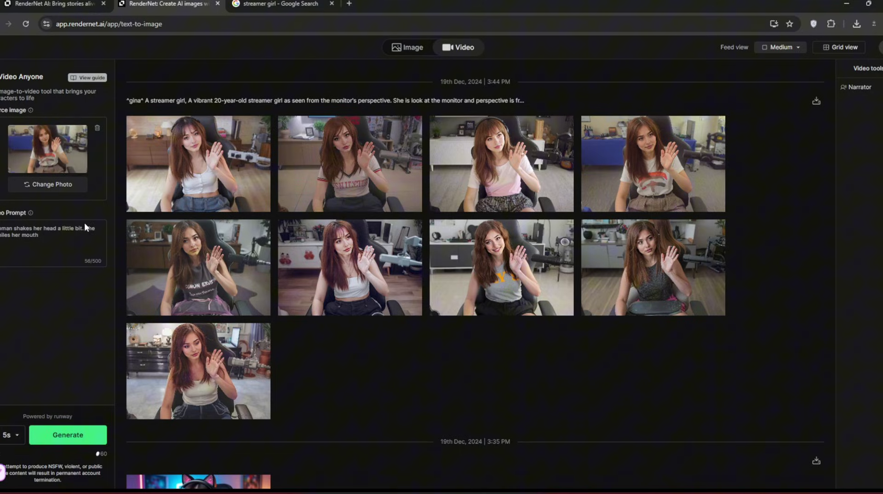
pyautogui.hotkey('ctrl', 'a')
pyautogui.write('Woman waves her hand. She moves her head')
pyautogui.write(' left and right')
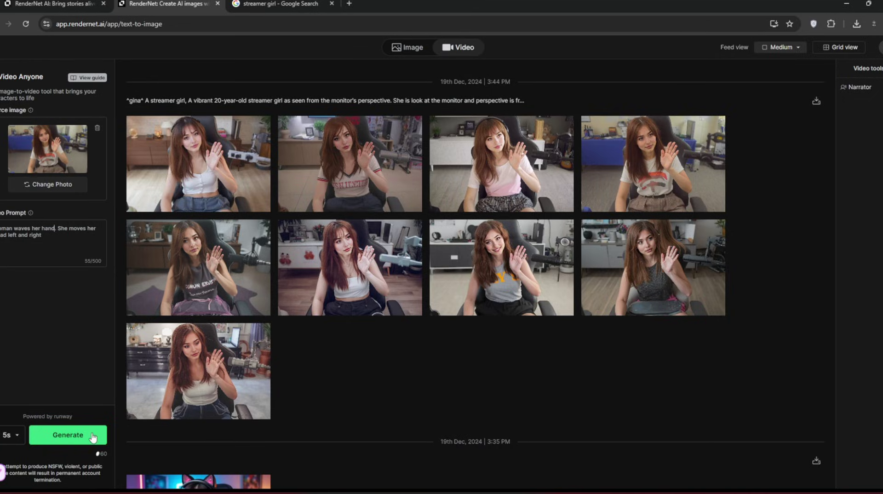
pyautogui.click(73, 436)
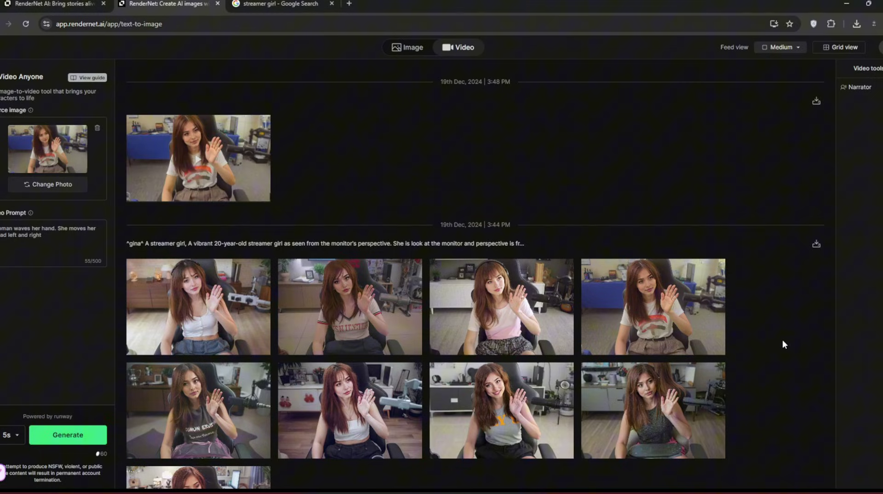
# Play the new waving-streamer video and copy its link
pyautogui.click(198, 158)
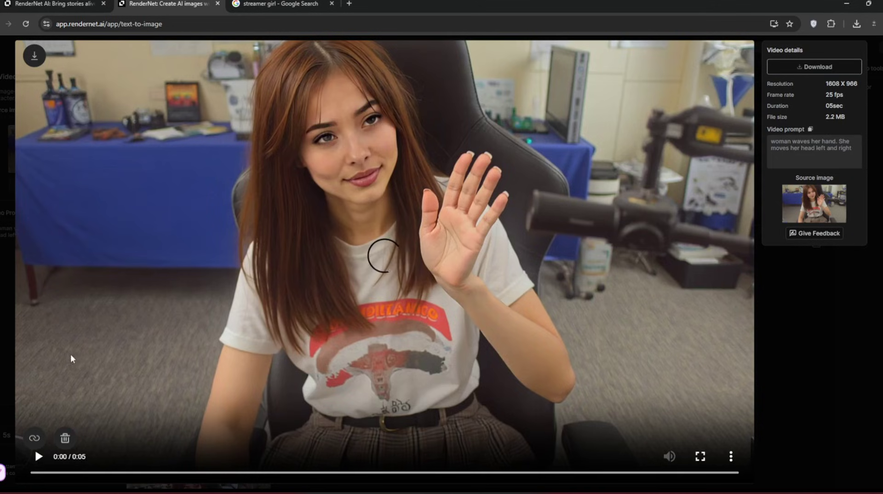
pyautogui.click(39, 458)
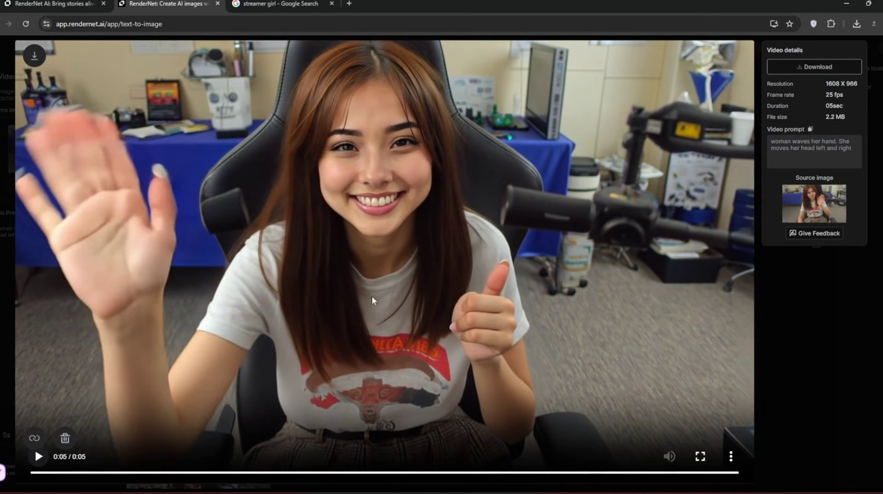
pyautogui.click(34, 438)
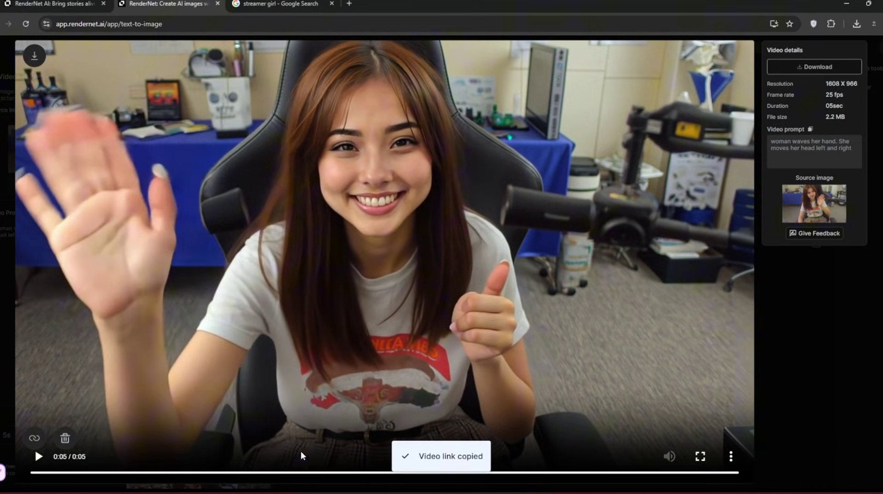
pyautogui.click(763, 373)
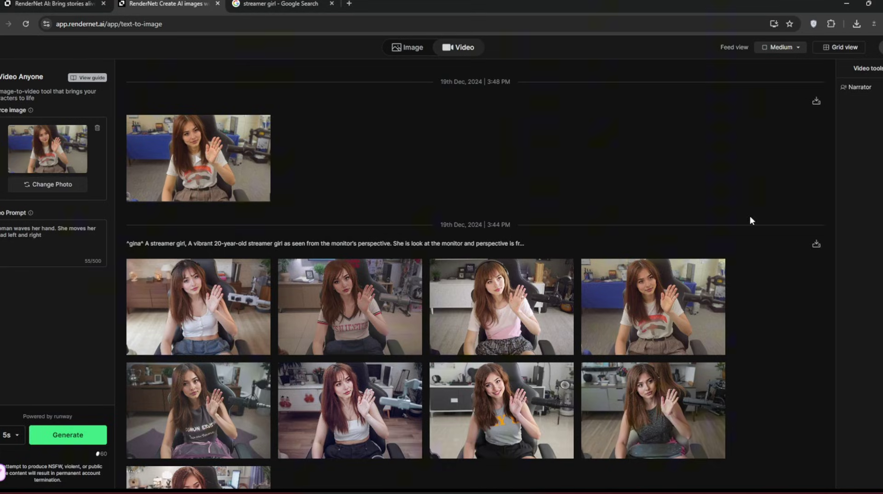
# Download the cat-ear headphone video as an MP4
pyautogui.scroll(-6, 750, 221)
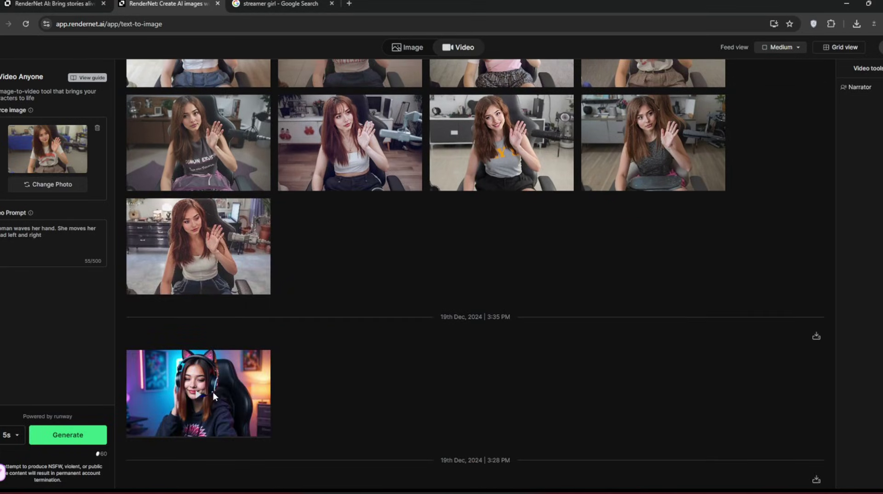
pyautogui.click(217, 390)
pyautogui.click(730, 458)
pyautogui.click(688, 414)
# Launch the app from the RenderNet landing page and start the Narrator talking-video tool
pyautogui.click(799, 399)
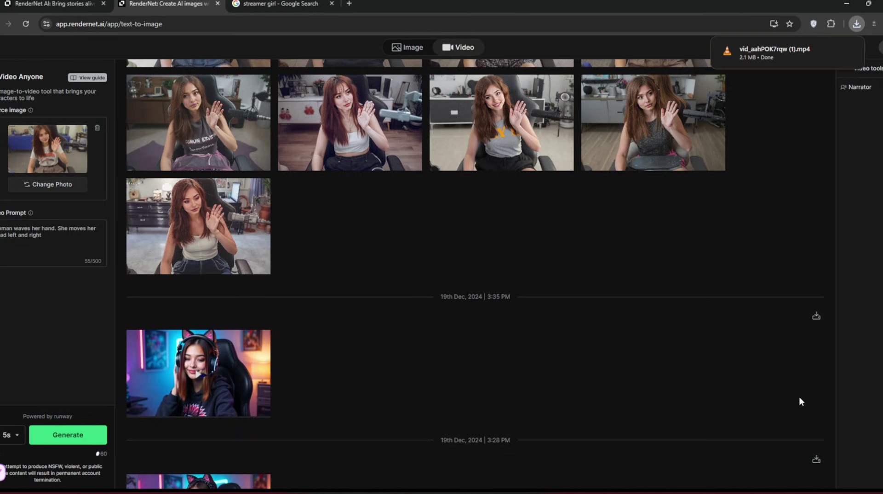
pyautogui.click(96, 5)
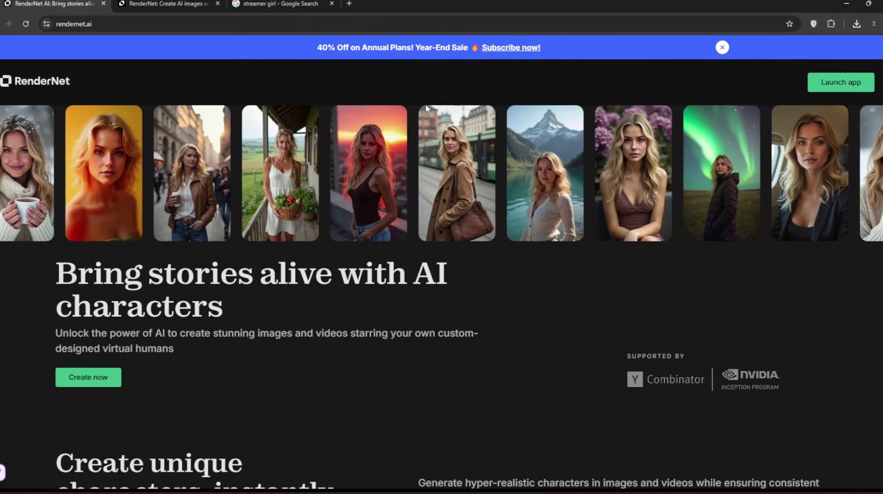
pyautogui.click(191, 5)
pyautogui.click(55, 4)
pyautogui.click(88, 377)
pyautogui.scroll(-6, 685, 331)
pyautogui.click(73, 251)
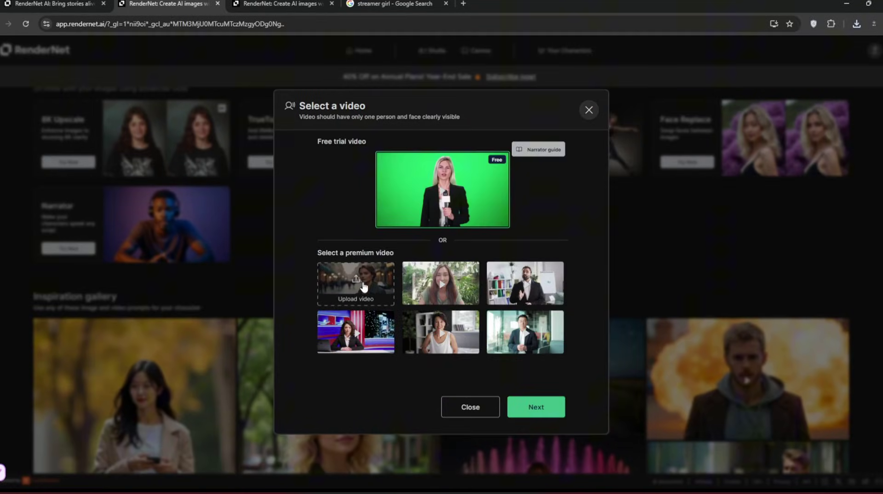
pyautogui.click(536, 406)
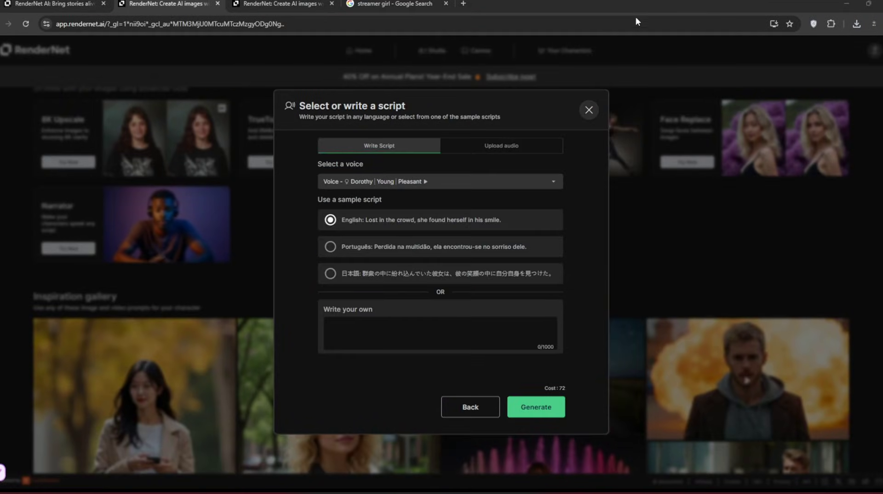
# Preview the Alice, Charlotte and Domi voices, then keep Dorothy as the narrator voice
pyautogui.click(435, 181)
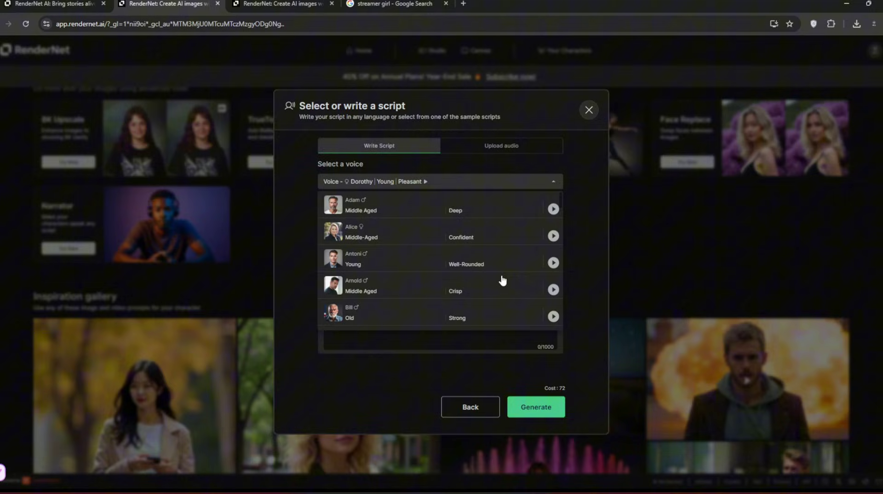
pyautogui.click(554, 237)
pyautogui.scroll(-5, 548, 239)
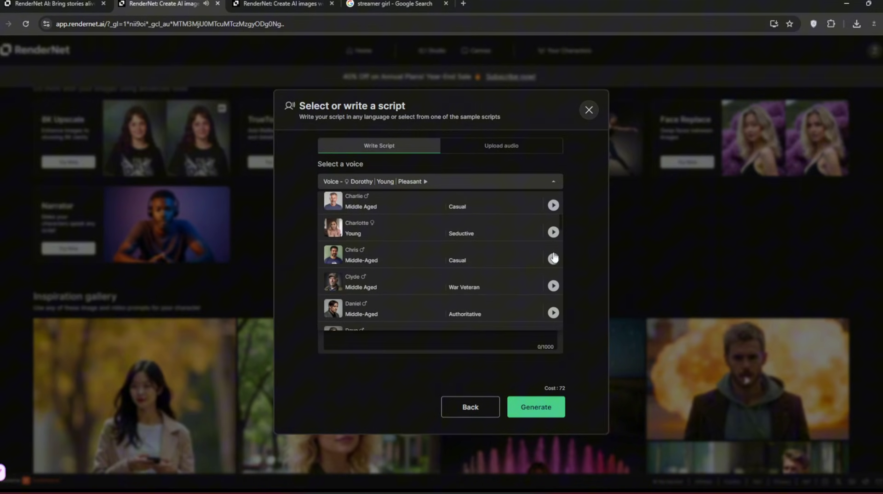
pyautogui.click(553, 232)
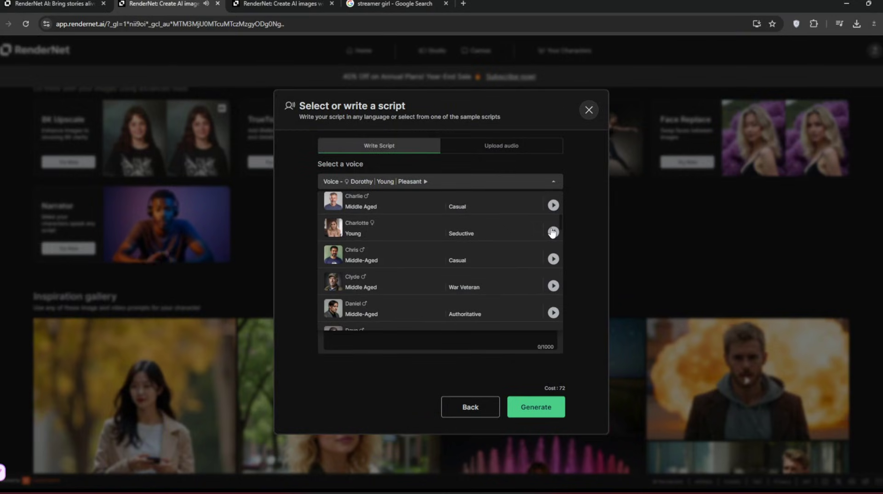
pyautogui.scroll(-2, 548, 250)
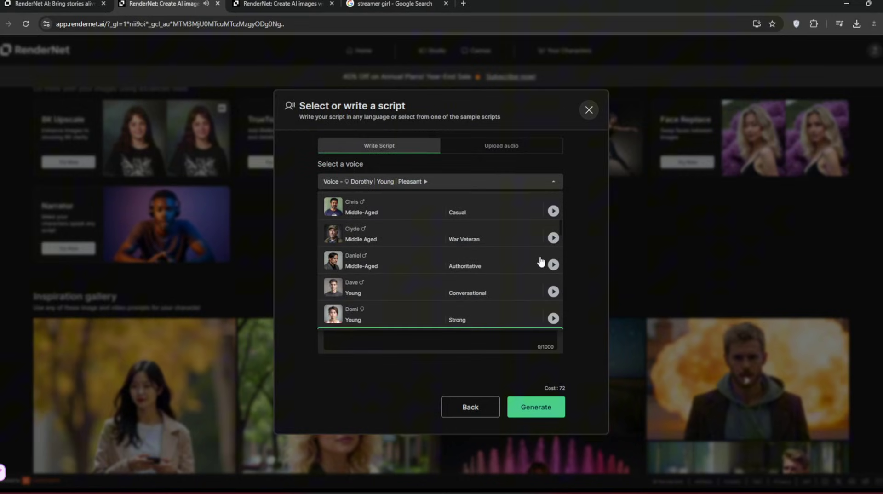
pyautogui.click(553, 318)
pyautogui.scroll(-2, 552, 320)
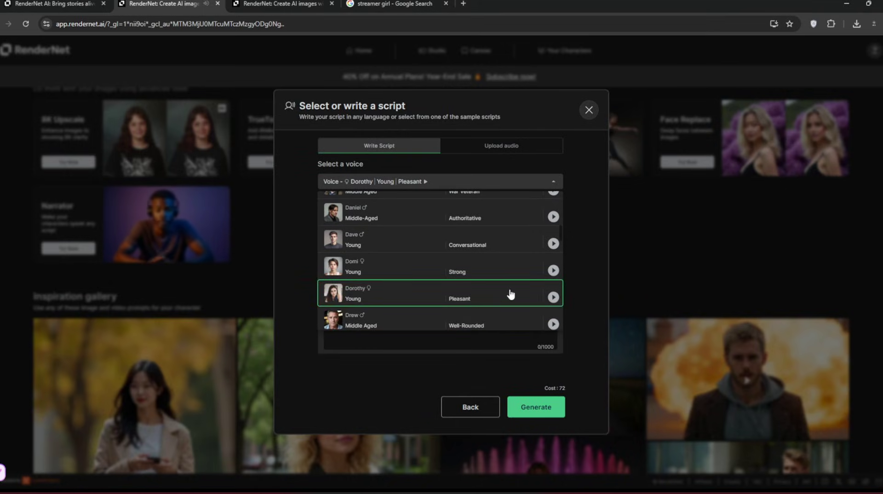
pyautogui.click(586, 353)
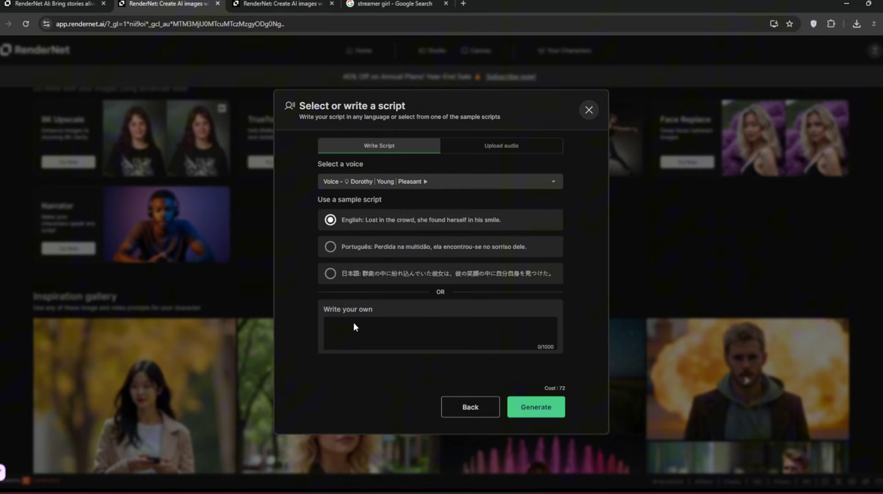
# Generate narration with the script 'Hey there, so what game do you want me to play today?'
pyautogui.click(377, 323)
pyautogui.write('Hey there, so what game do you want me to play today?')
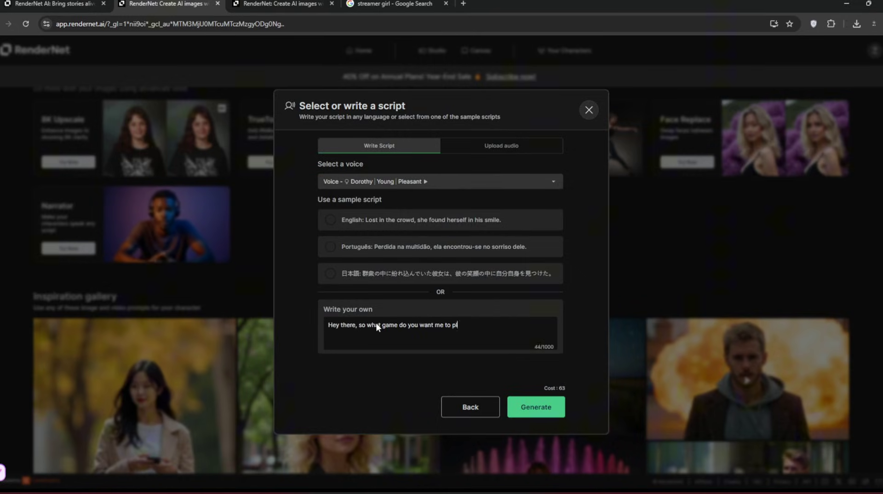
pyautogui.click(544, 408)
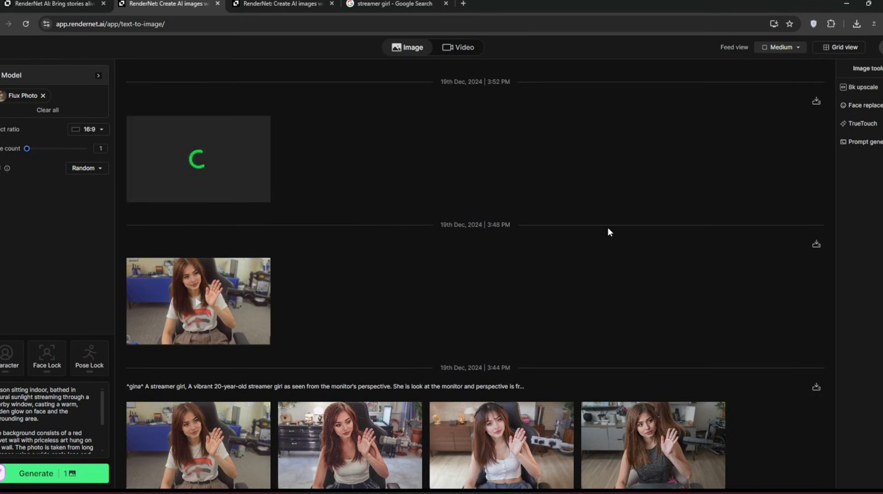
# Scroll the feed up to the finished 3:52 PM narrated cat-ear clip
pyautogui.scroll(4, 692, 396)
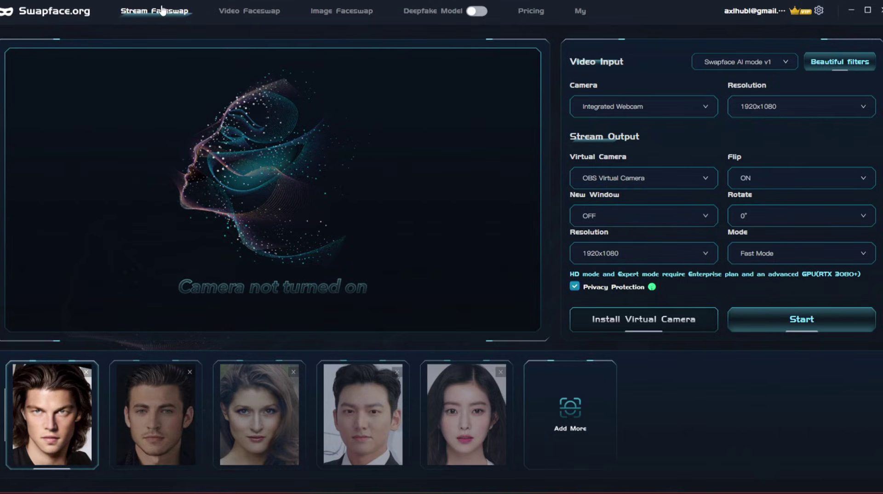
# Browse the Video Faceswap and Image Faceswap pages, ending back on Stream Faceswap
pyautogui.click(221, 11)
pyautogui.click(328, 12)
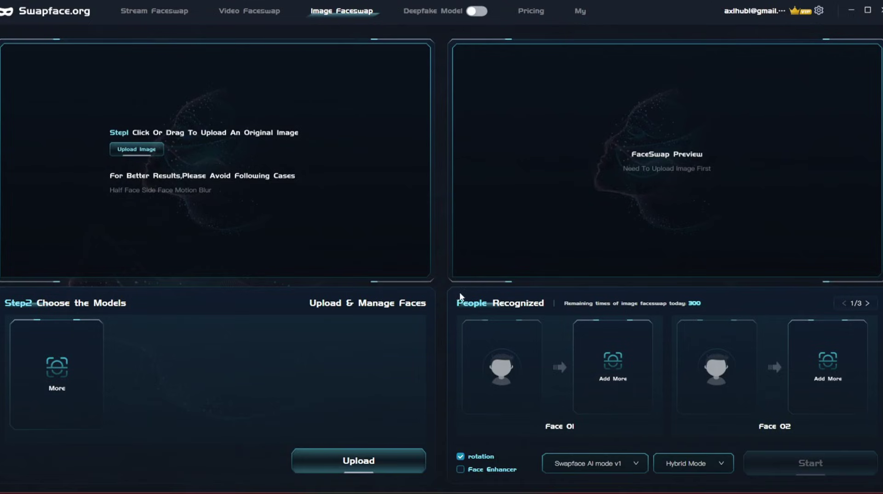
pyautogui.click(170, 14)
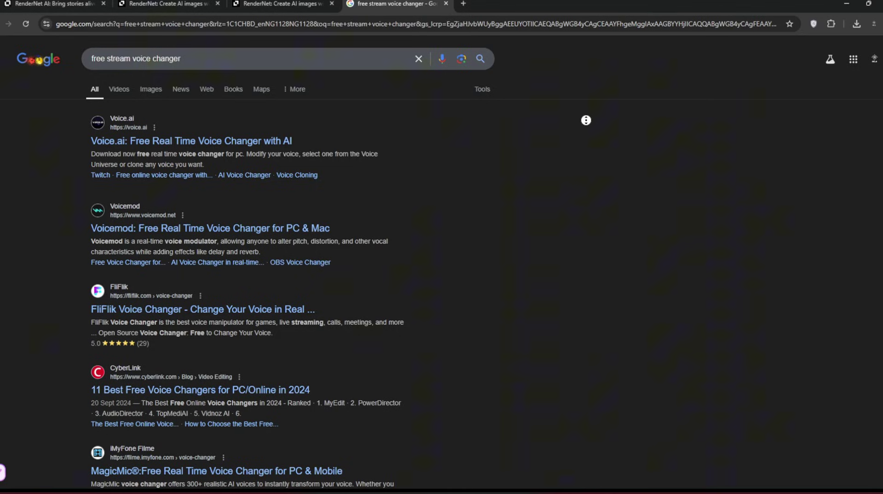
# Scroll through the 'free stream voice changer' results past Voice.ai, Voicemod, FliFlik and CyberLink
pyautogui.scroll(-2, 587, 142)
pyautogui.scroll(-7, 587, 142)
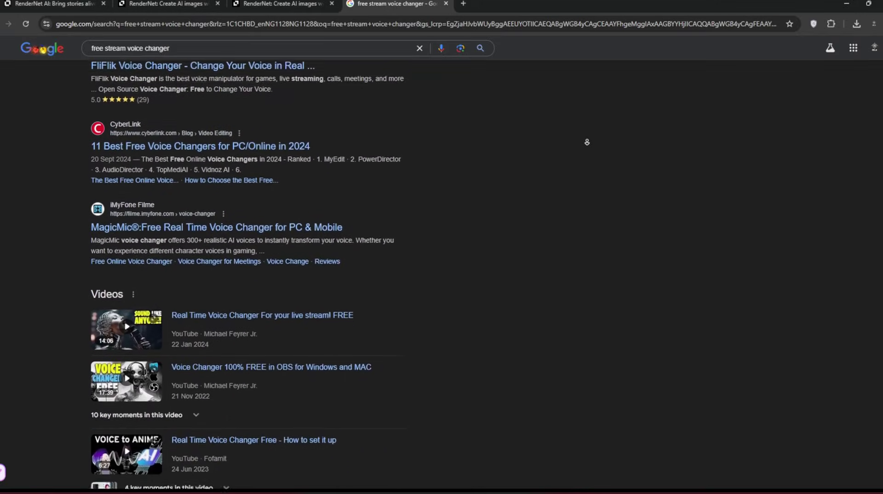
pyautogui.scroll(-6, 586, 142)
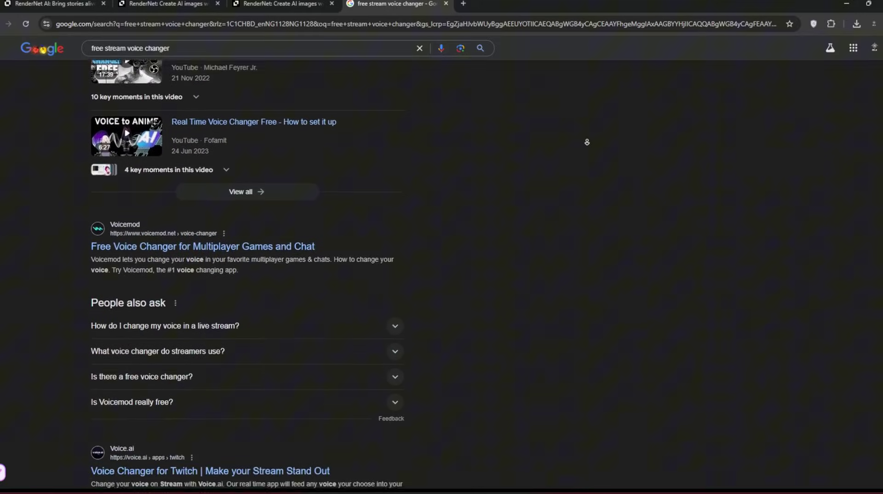
pyautogui.scroll(-4, 587, 142)
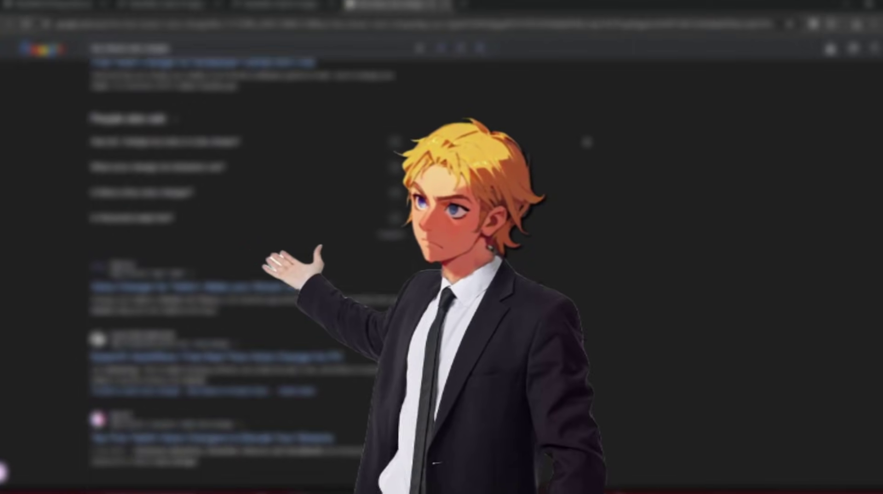
pyautogui.scroll(-4, 587, 142)
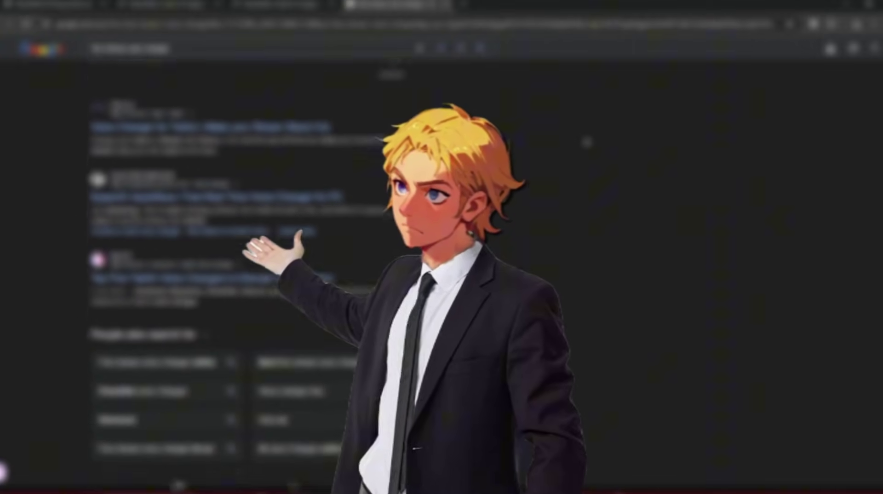